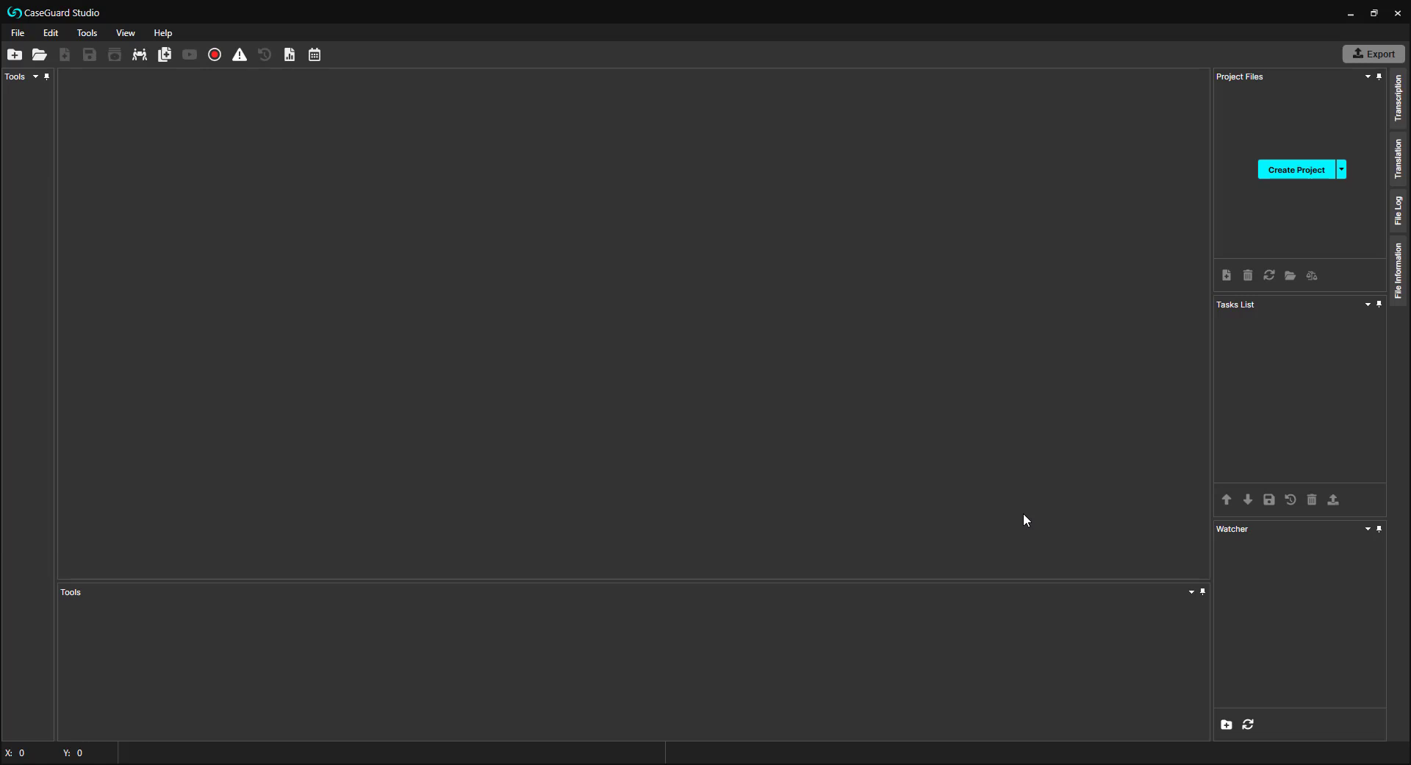
Step: Create a project named "PDF Find & Redact List Search" and add Email-sample.pdf to it
{"action": "left_click", "coordinate": [1277, 172]}
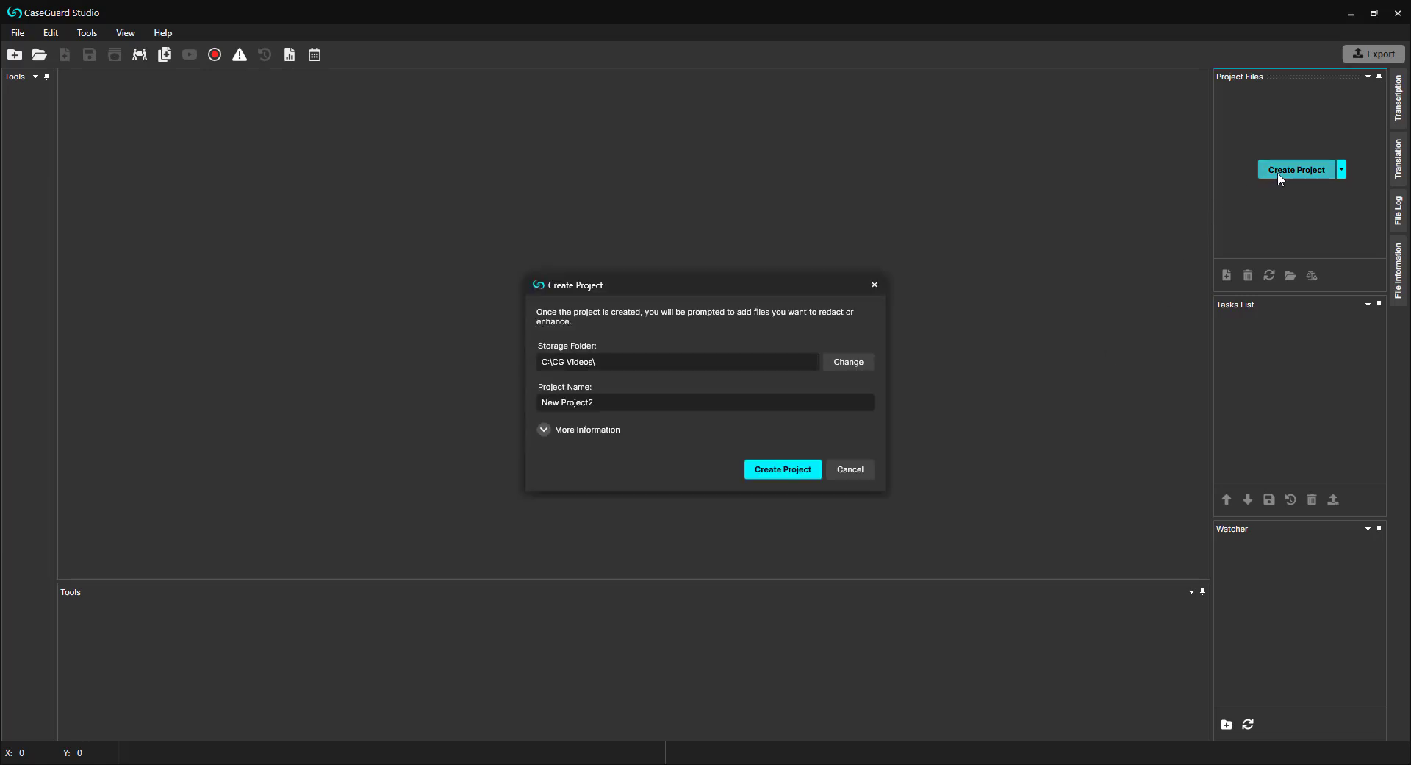
{"action": "type", "text": "PDF Find & Redact List Search"}
{"action": "key", "text": "Return"}
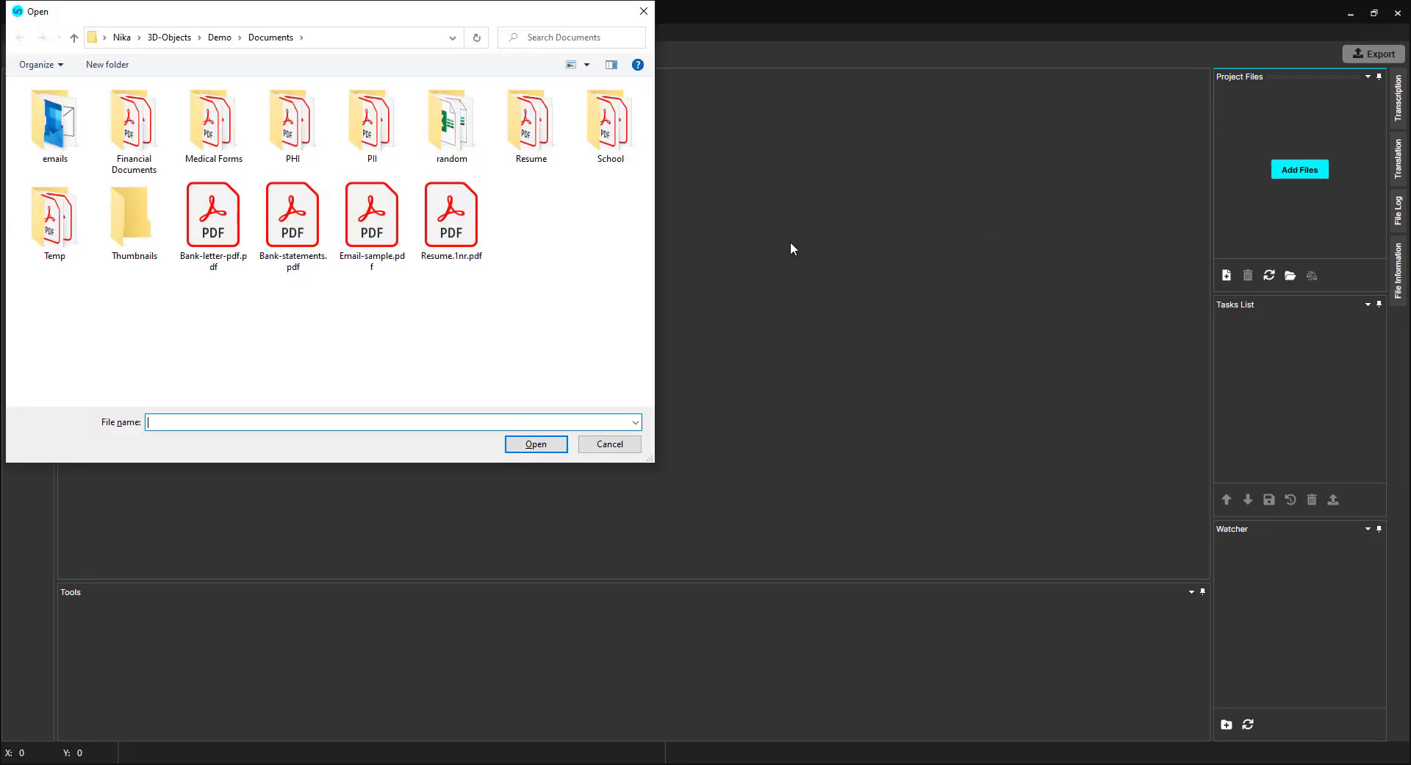
{"action": "double_click", "coordinate": [360, 216]}
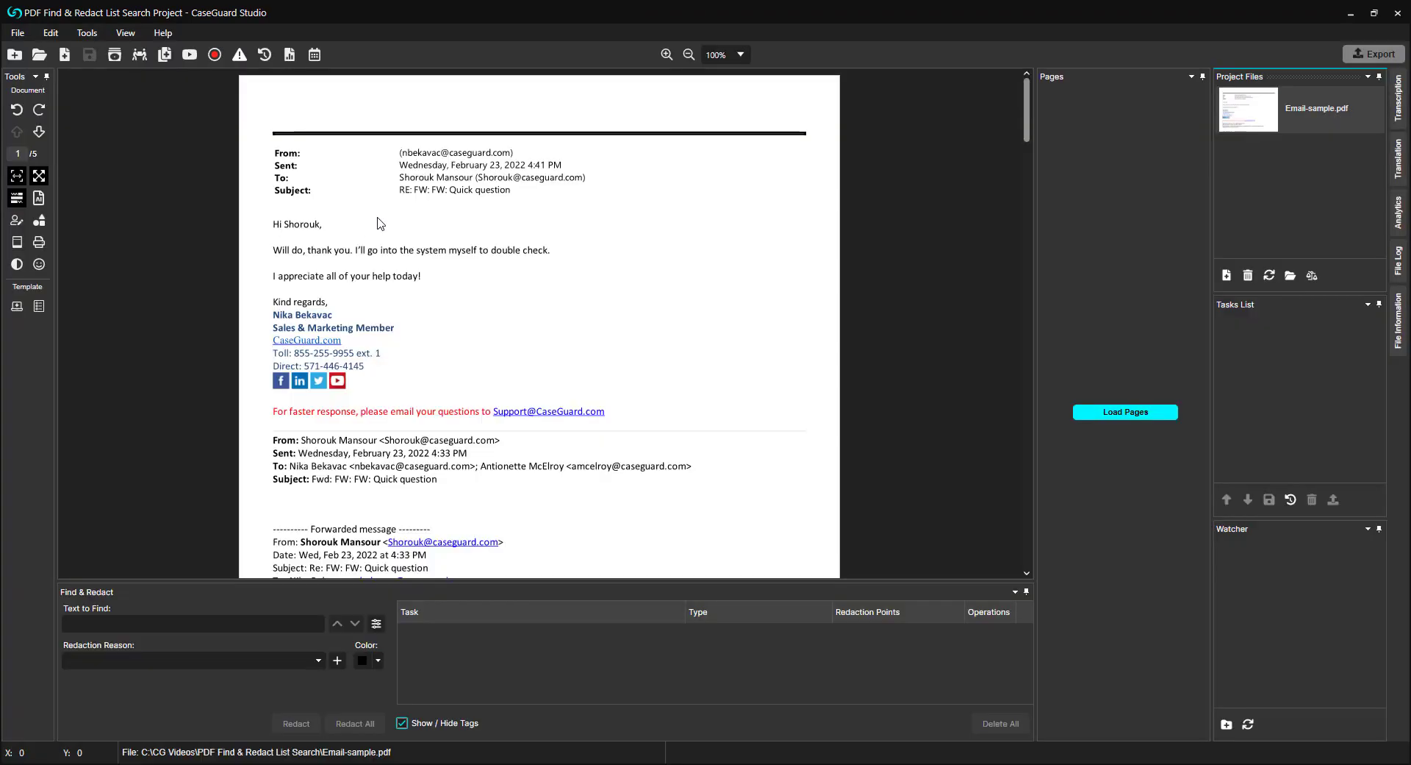
Step: Pin the Analytics pane and create a Find & Redact list named "Email & SSN", choosing to fill it by adding entries
{"action": "left_click", "coordinate": [1391, 210]}
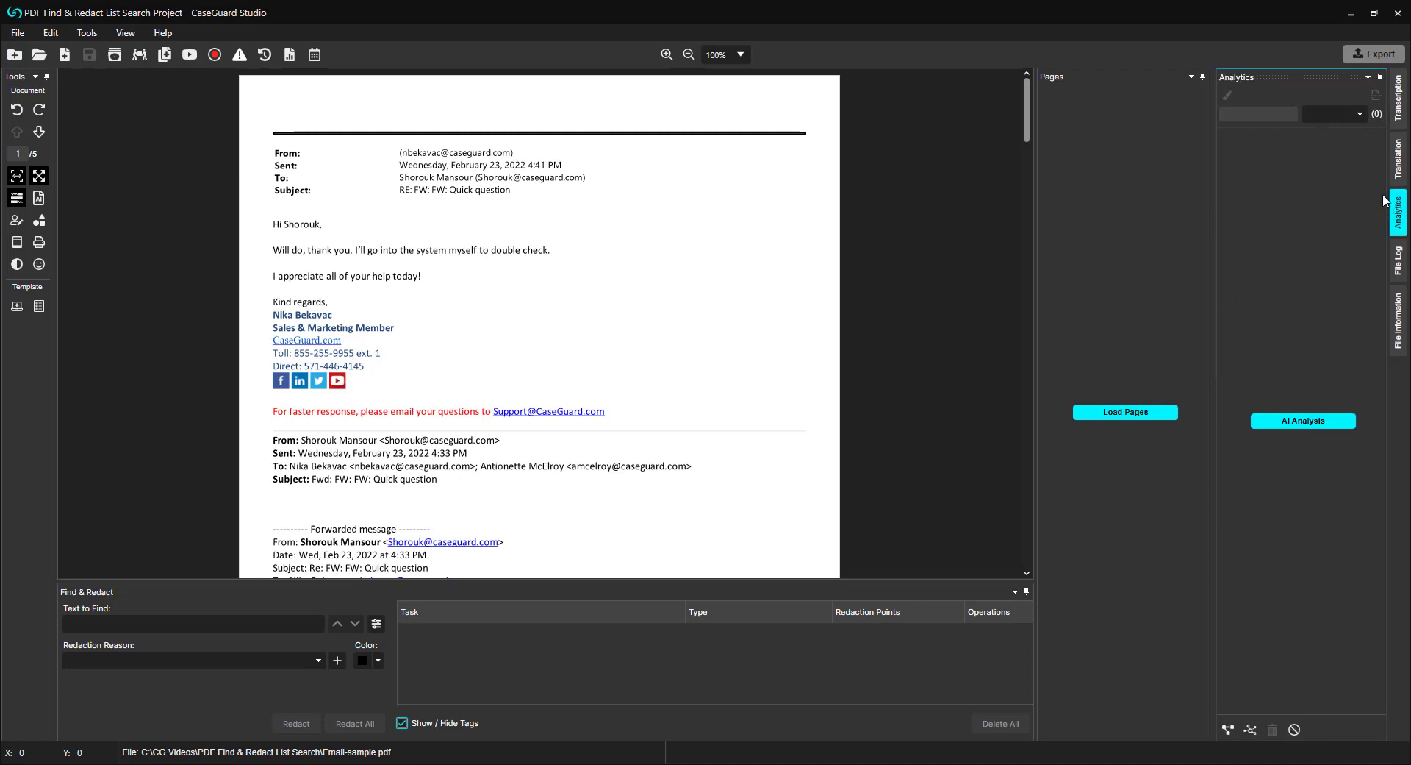
{"action": "left_click", "coordinate": [1380, 77]}
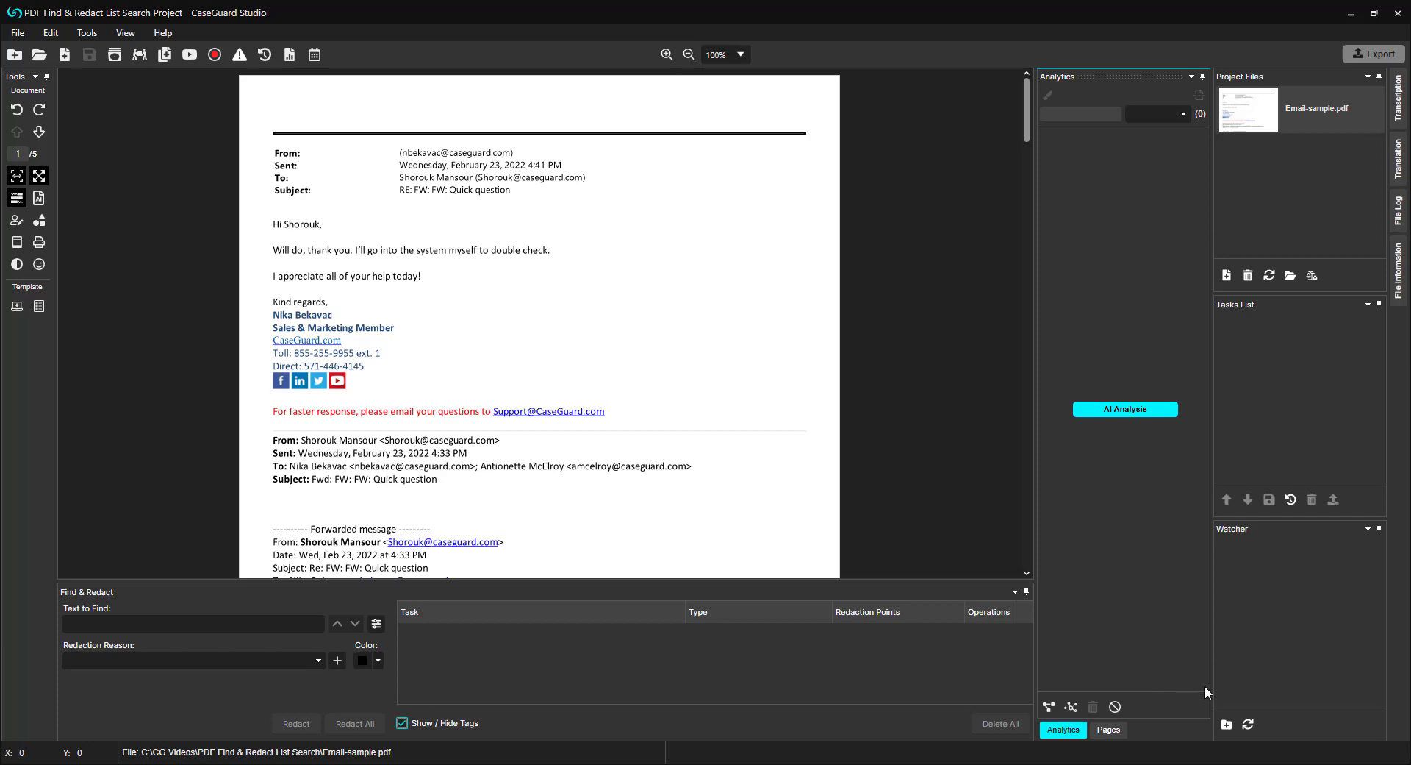
{"action": "left_click", "coordinate": [1049, 707]}
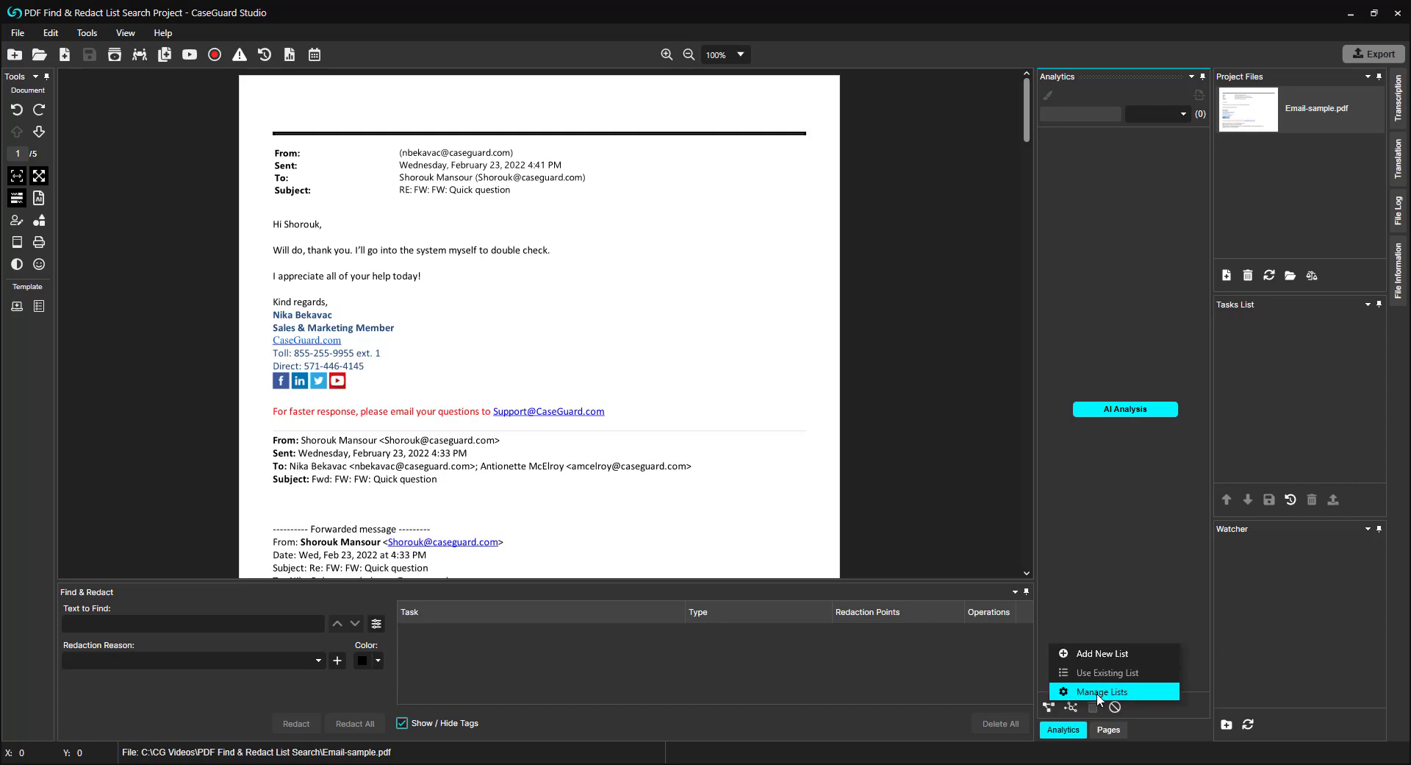
{"action": "left_click", "coordinate": [1117, 655]}
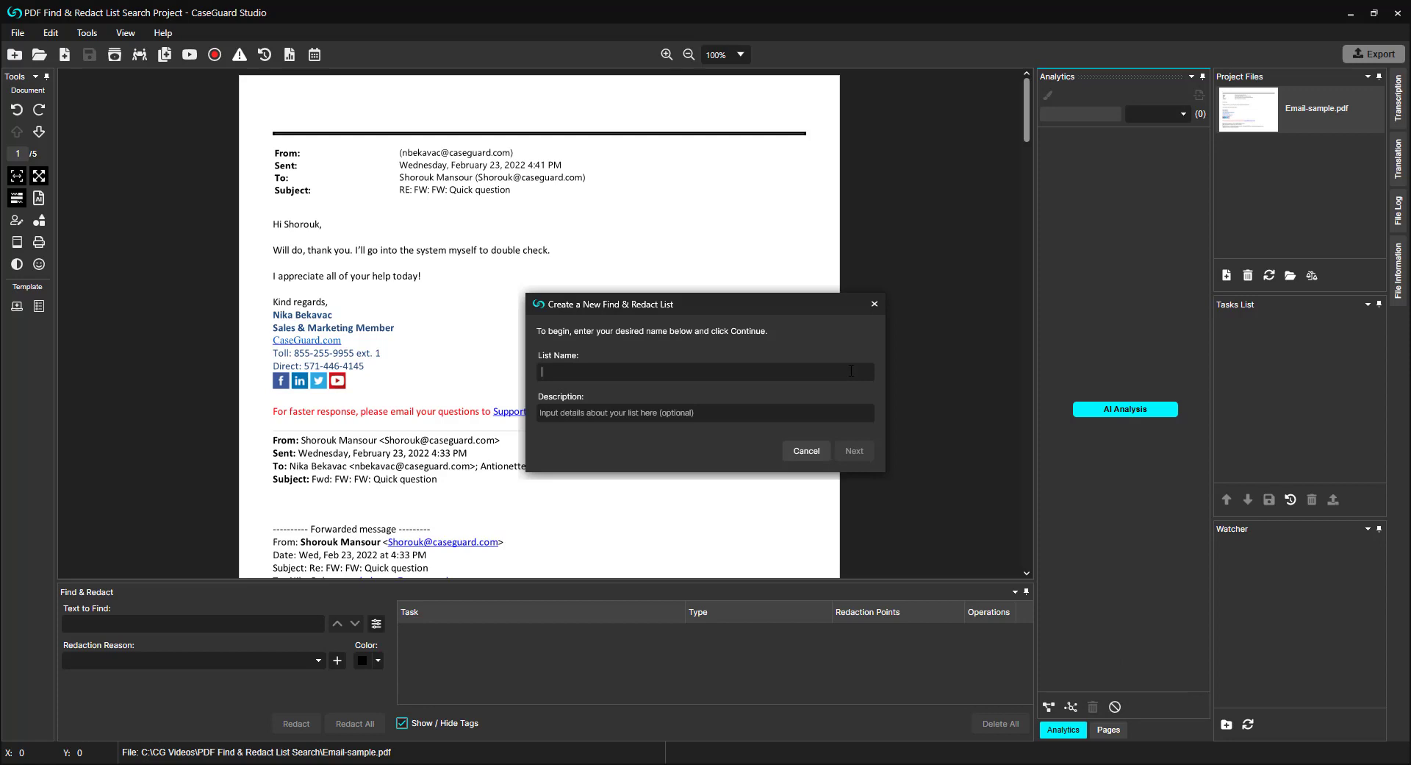
{"action": "type", "text": "Email & SSN"}
{"action": "left_click", "coordinate": [854, 454]}
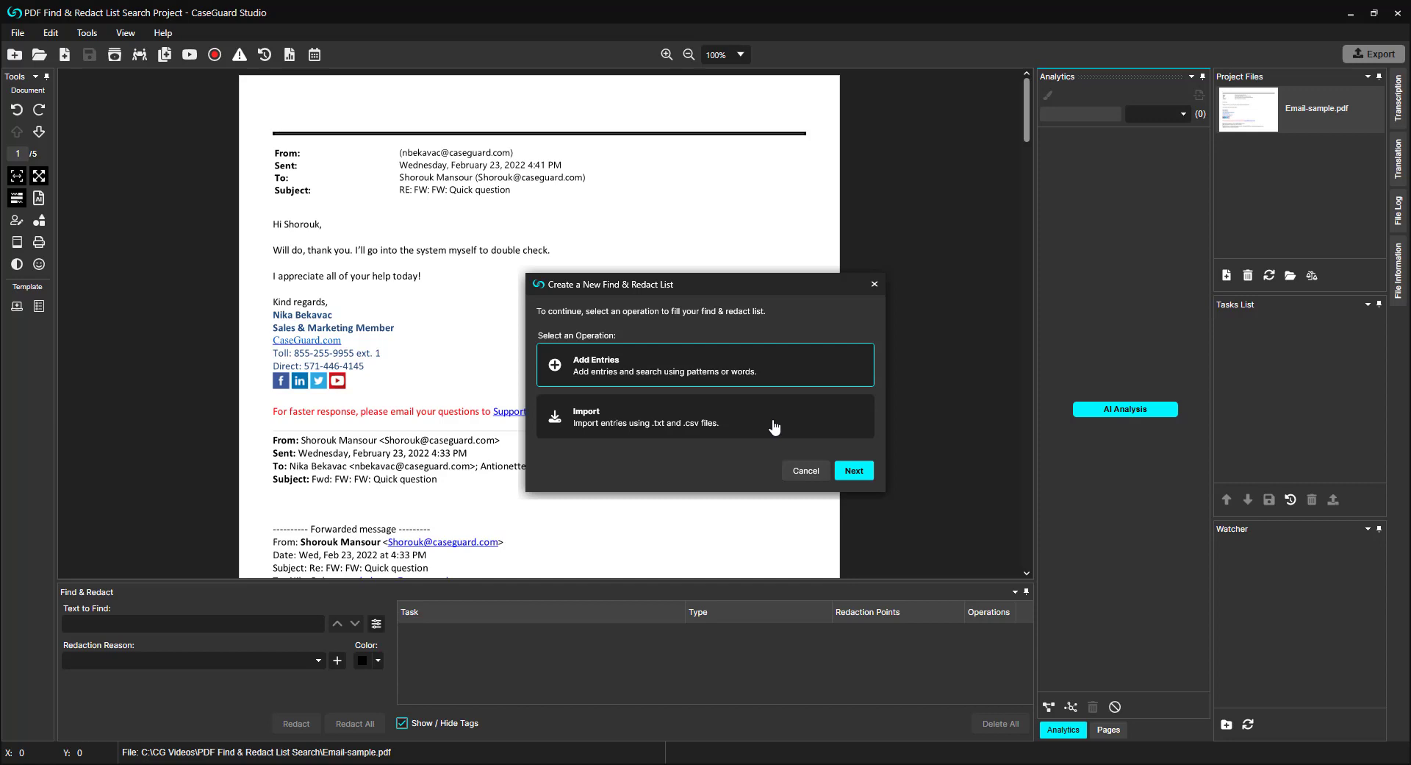
{"action": "left_click", "coordinate": [863, 474]}
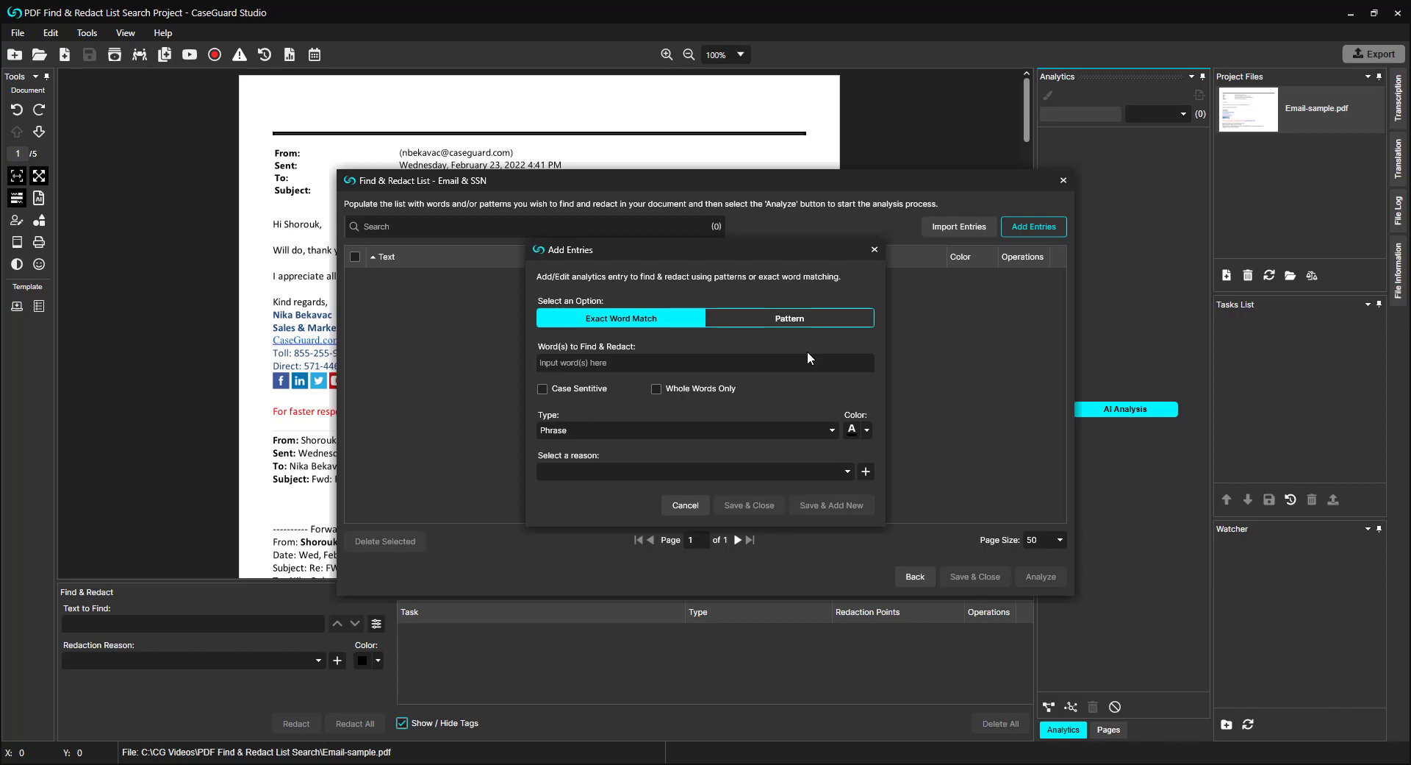
Step: Add an Email address pattern entry with reason #01e (e-mail address of witness) and the automatic black colour
{"action": "left_click", "coordinate": [865, 325]}
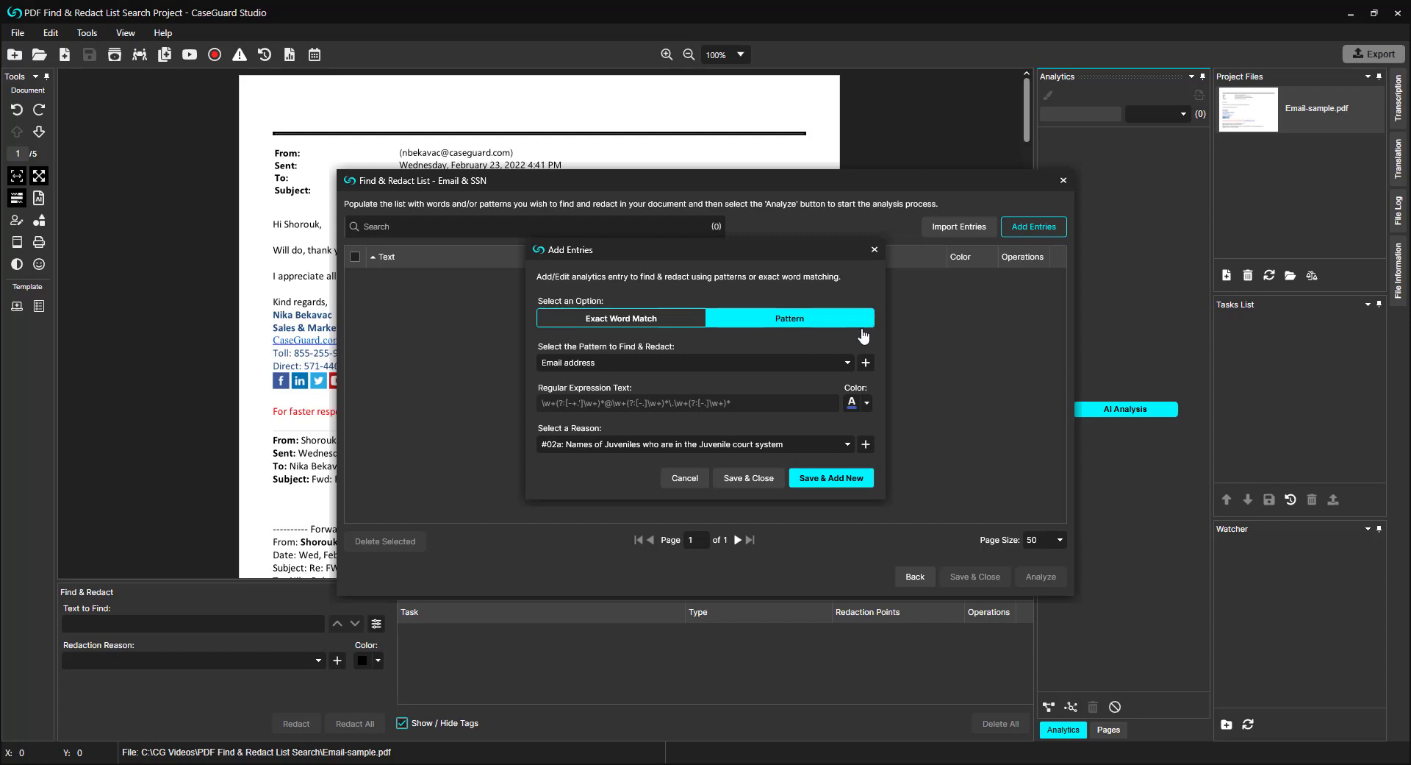
{"action": "left_click", "coordinate": [866, 362]}
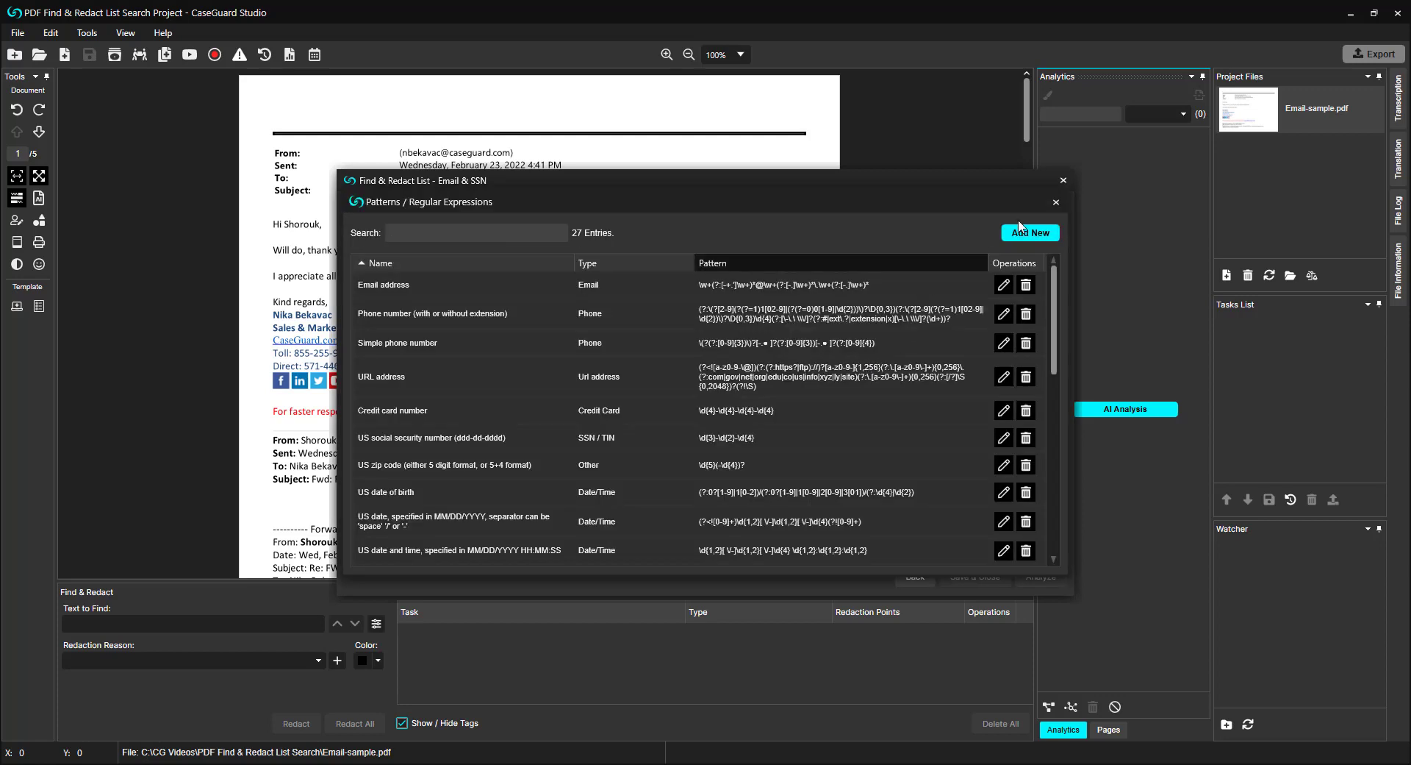
{"action": "left_click", "coordinate": [1057, 200]}
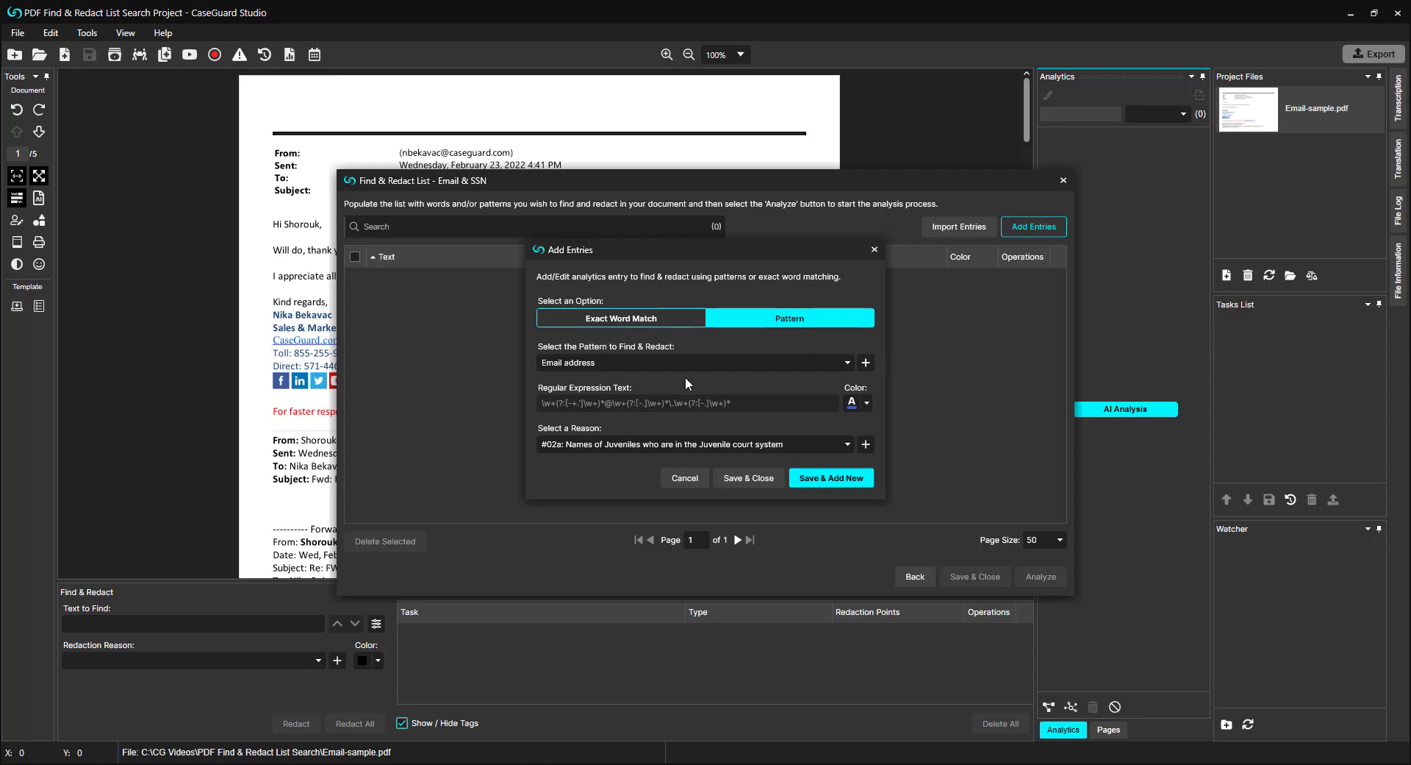
{"action": "left_click", "coordinate": [817, 444]}
{"action": "left_click", "coordinate": [763, 555]}
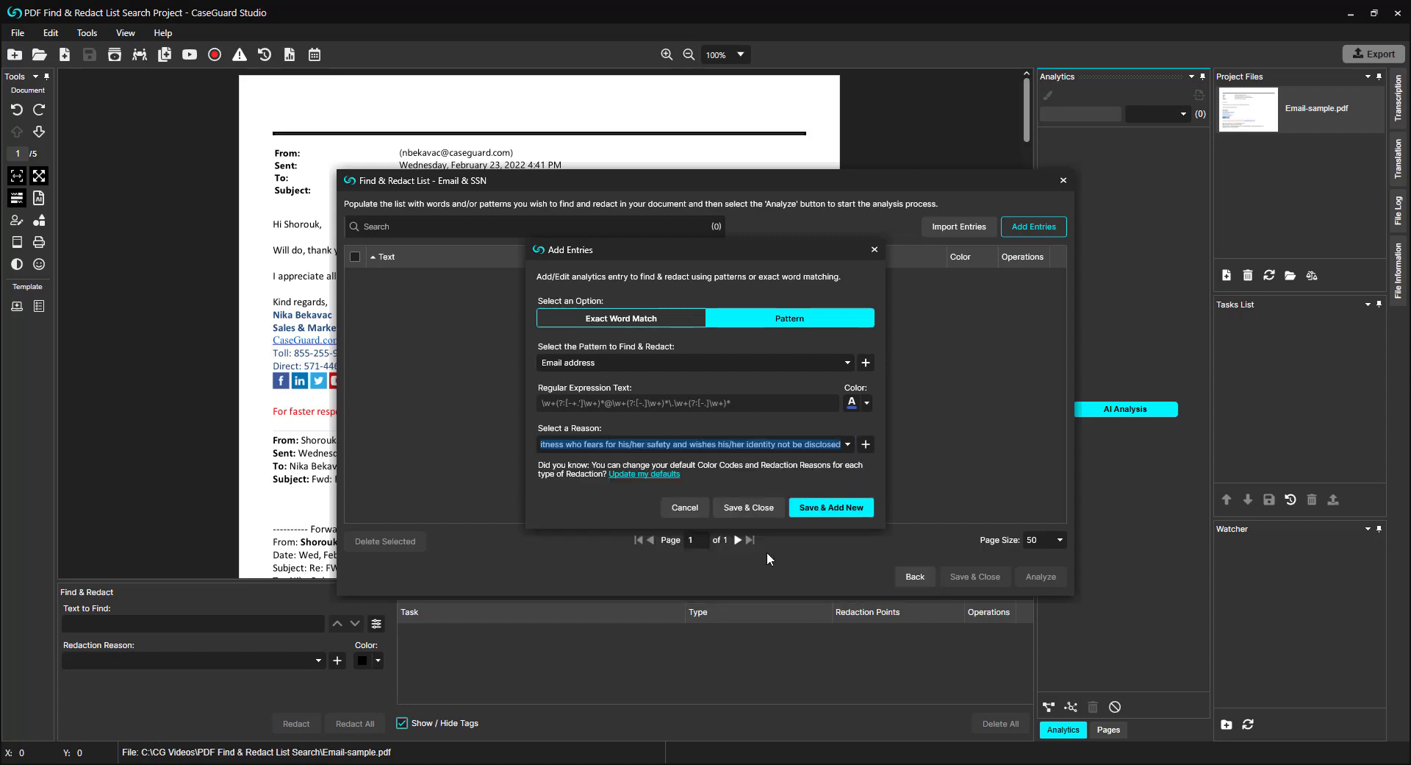
{"action": "left_click", "coordinate": [867, 403]}
{"action": "left_click", "coordinate": [913, 426]}
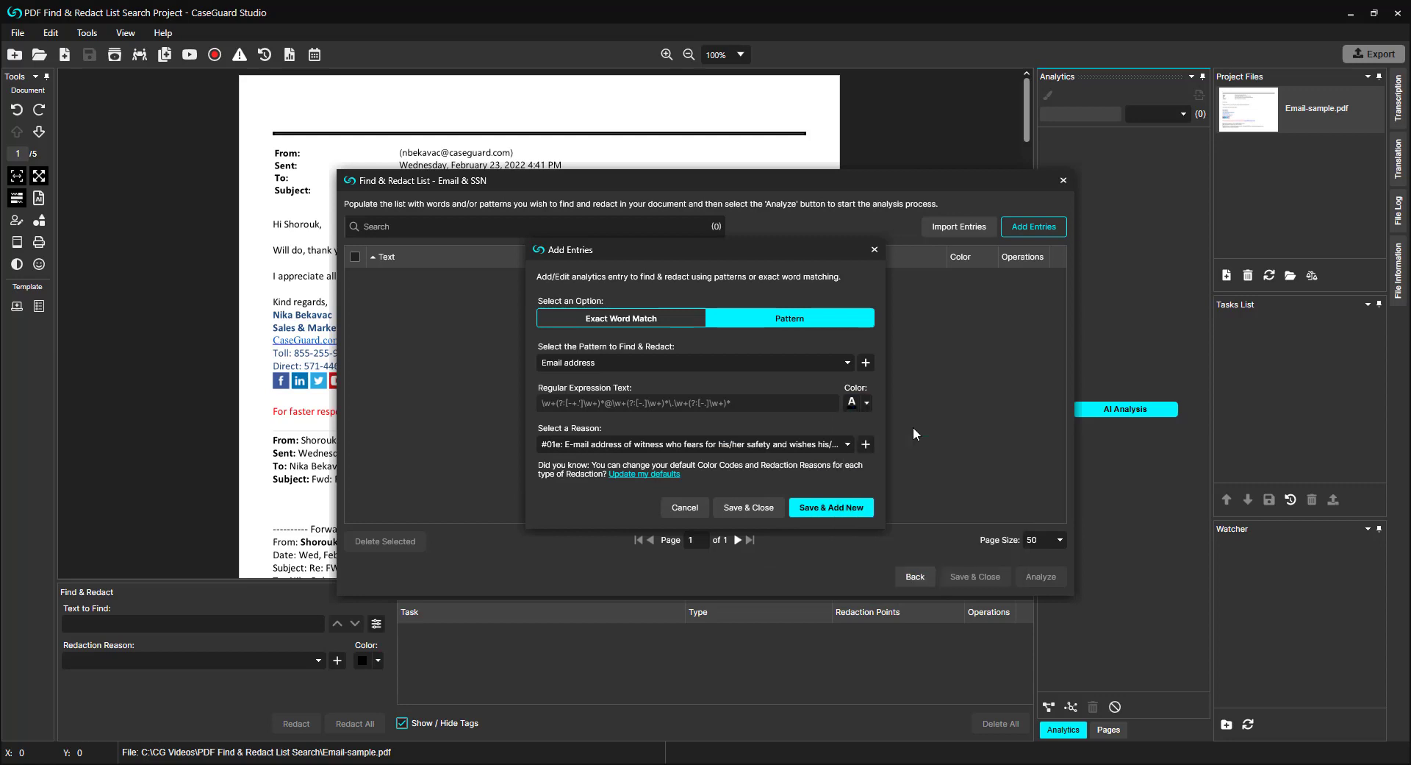
{"action": "left_click", "coordinate": [839, 509]}
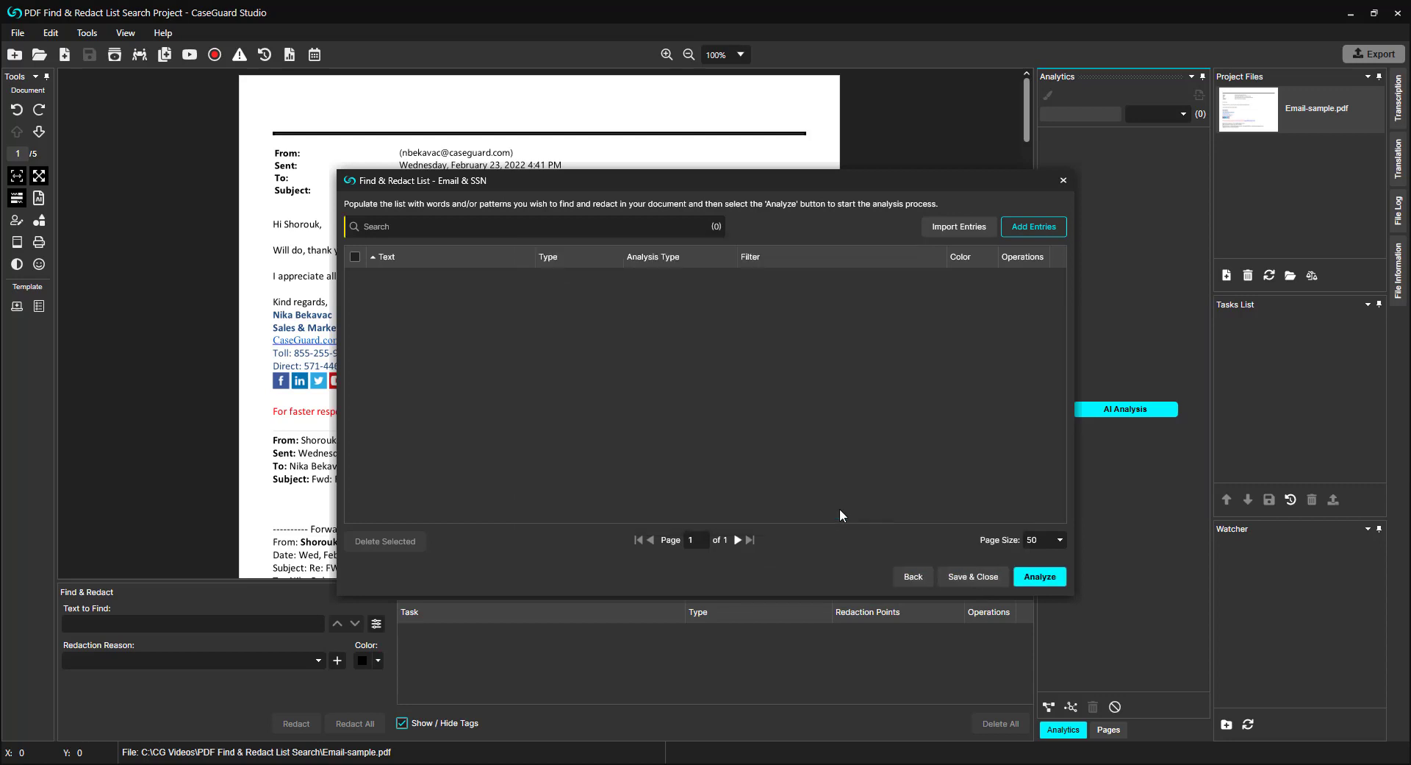
Step: Add a Simple phone number pattern entry with reason #03e (Officer safety information) and a pink colour
{"action": "left_click", "coordinate": [846, 368]}
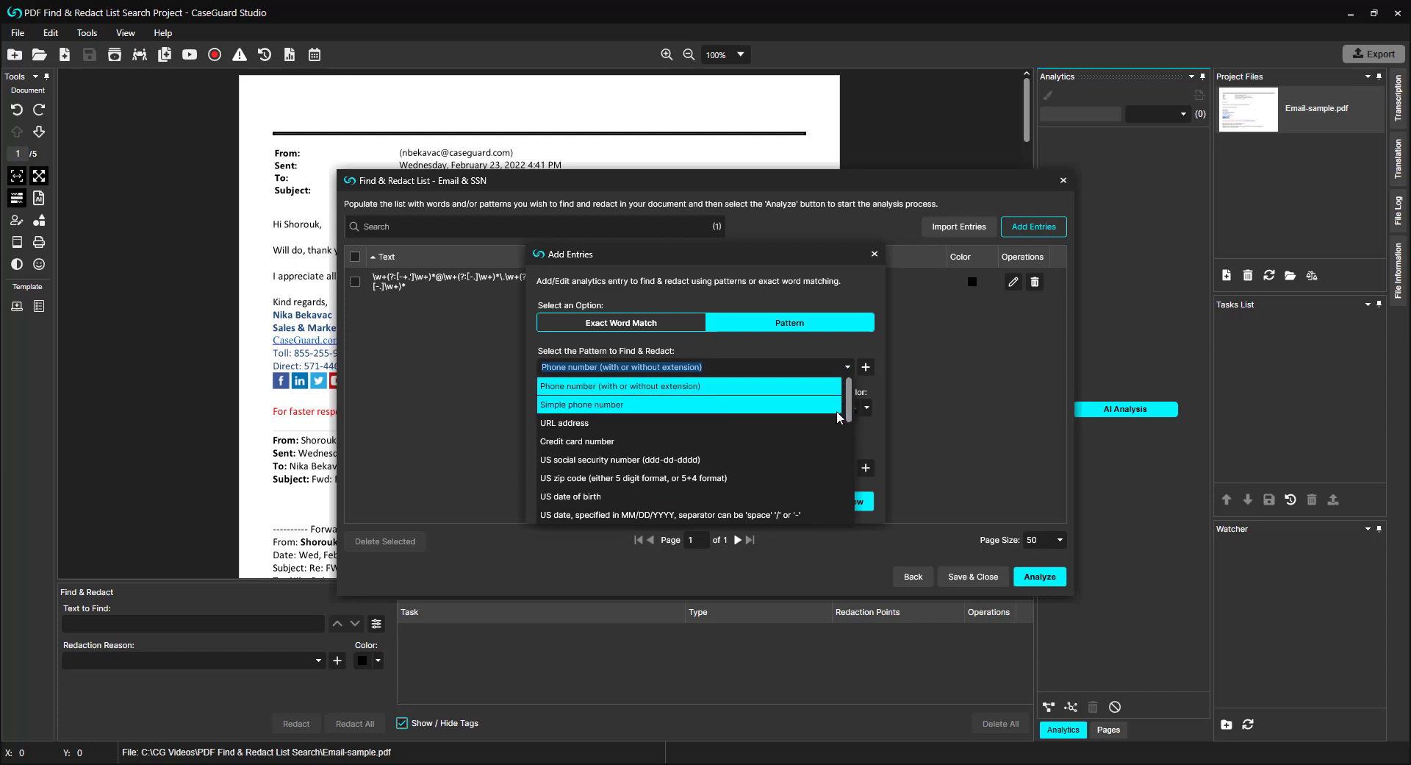
{"action": "left_click", "coordinate": [837, 405]}
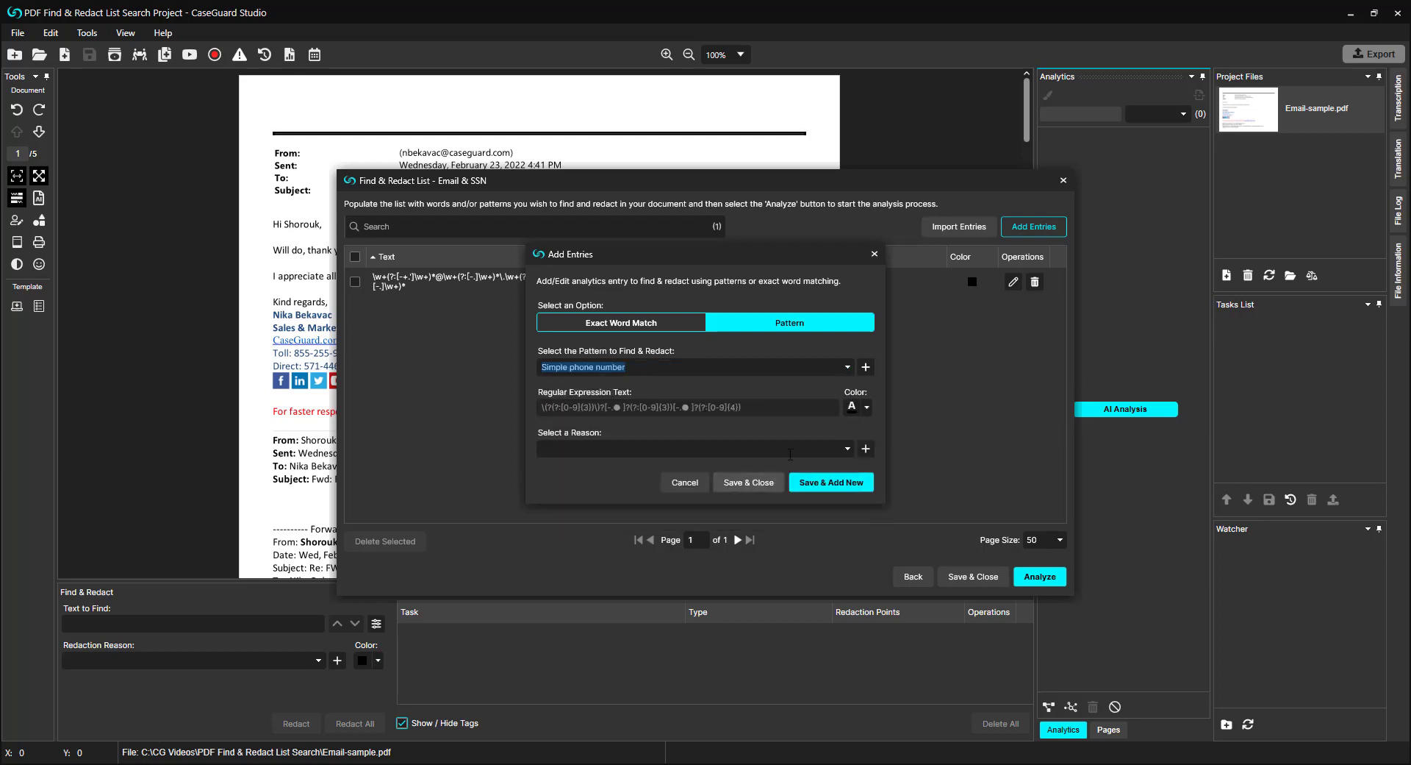
{"action": "left_click", "coordinate": [847, 448]}
{"action": "scroll", "coordinate": [781, 515], "scroll_direction": "down", "scroll_amount": 5}
{"action": "left_click", "coordinate": [769, 550]}
{"action": "left_click", "coordinate": [857, 408]}
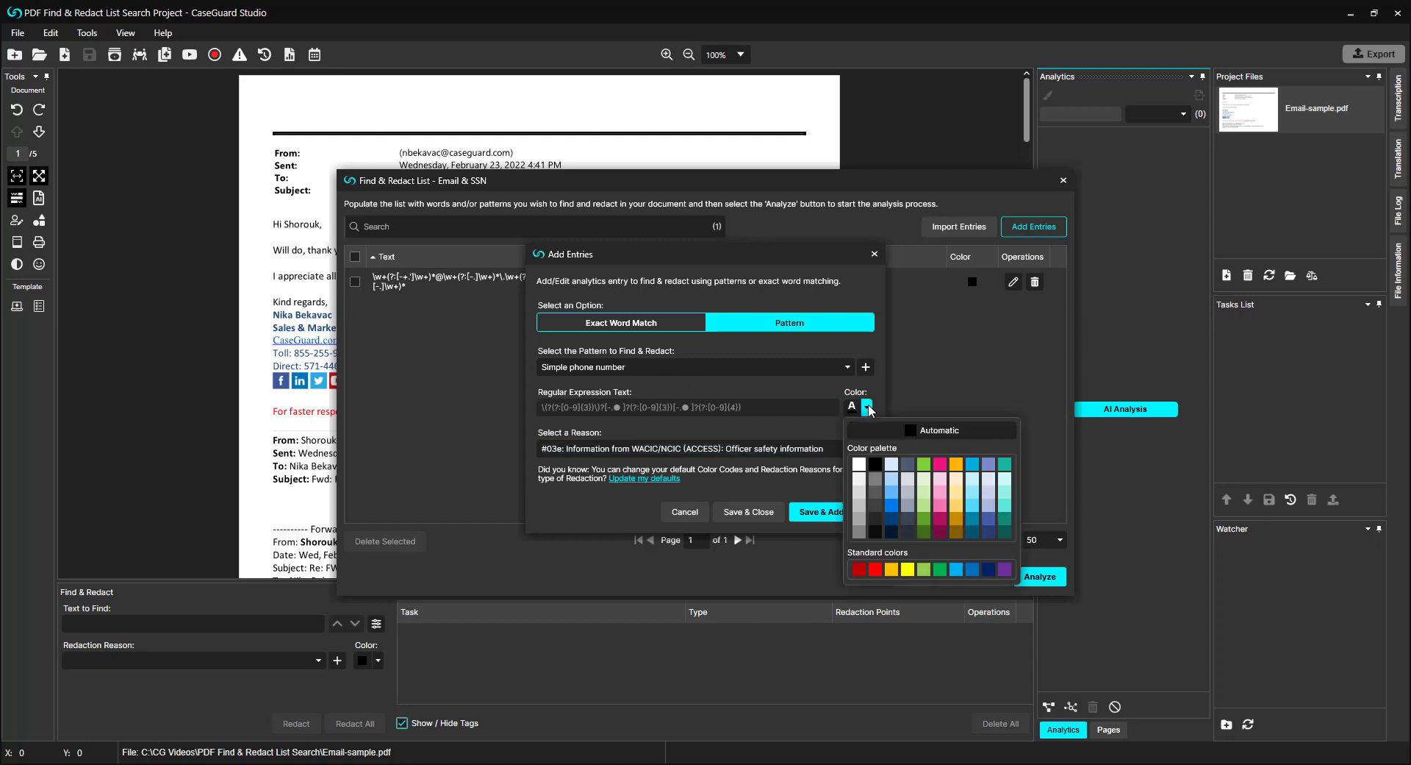
{"action": "left_click", "coordinate": [942, 460]}
{"action": "left_click", "coordinate": [849, 512]}
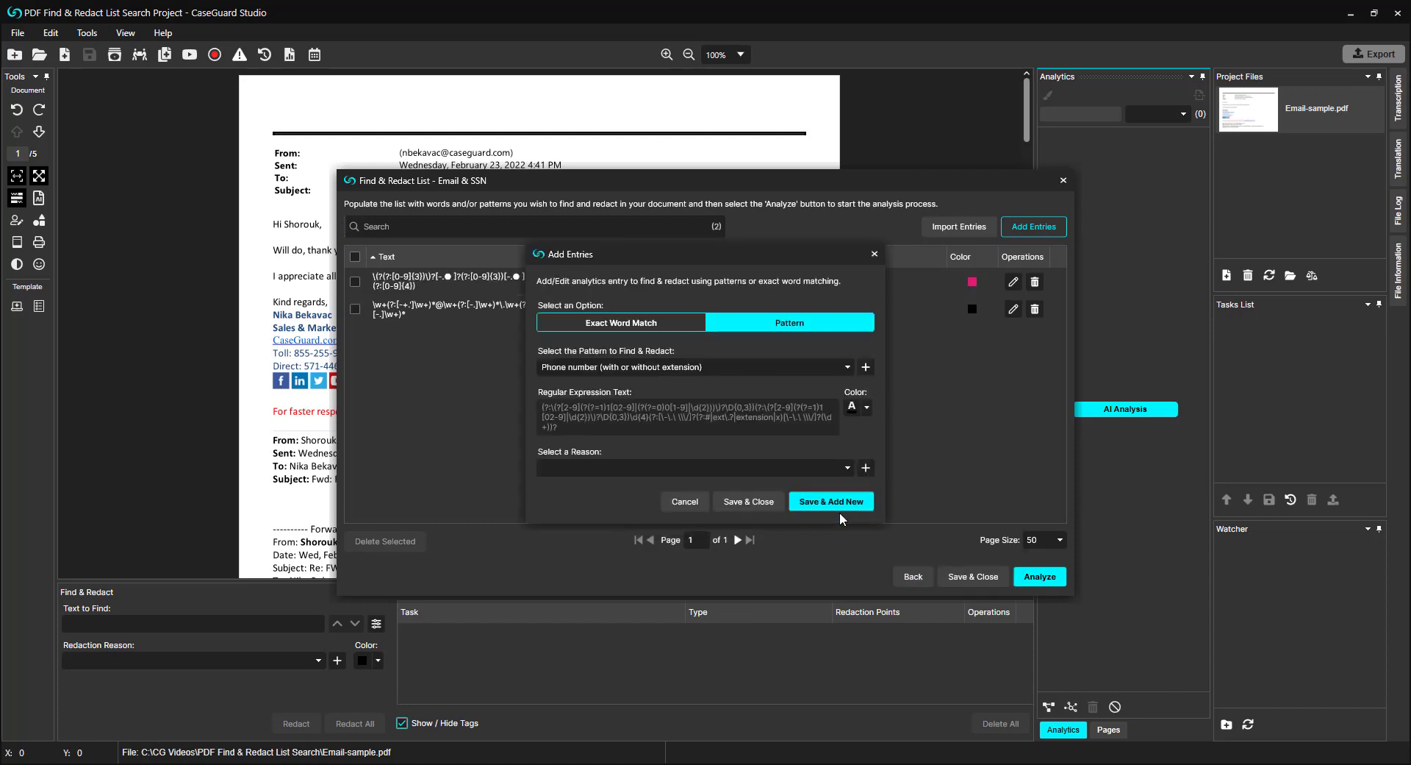
Step: Add a URL address pattern entry with reason #01d (residential address of witness) and a green colour
{"action": "left_click", "coordinate": [835, 366]}
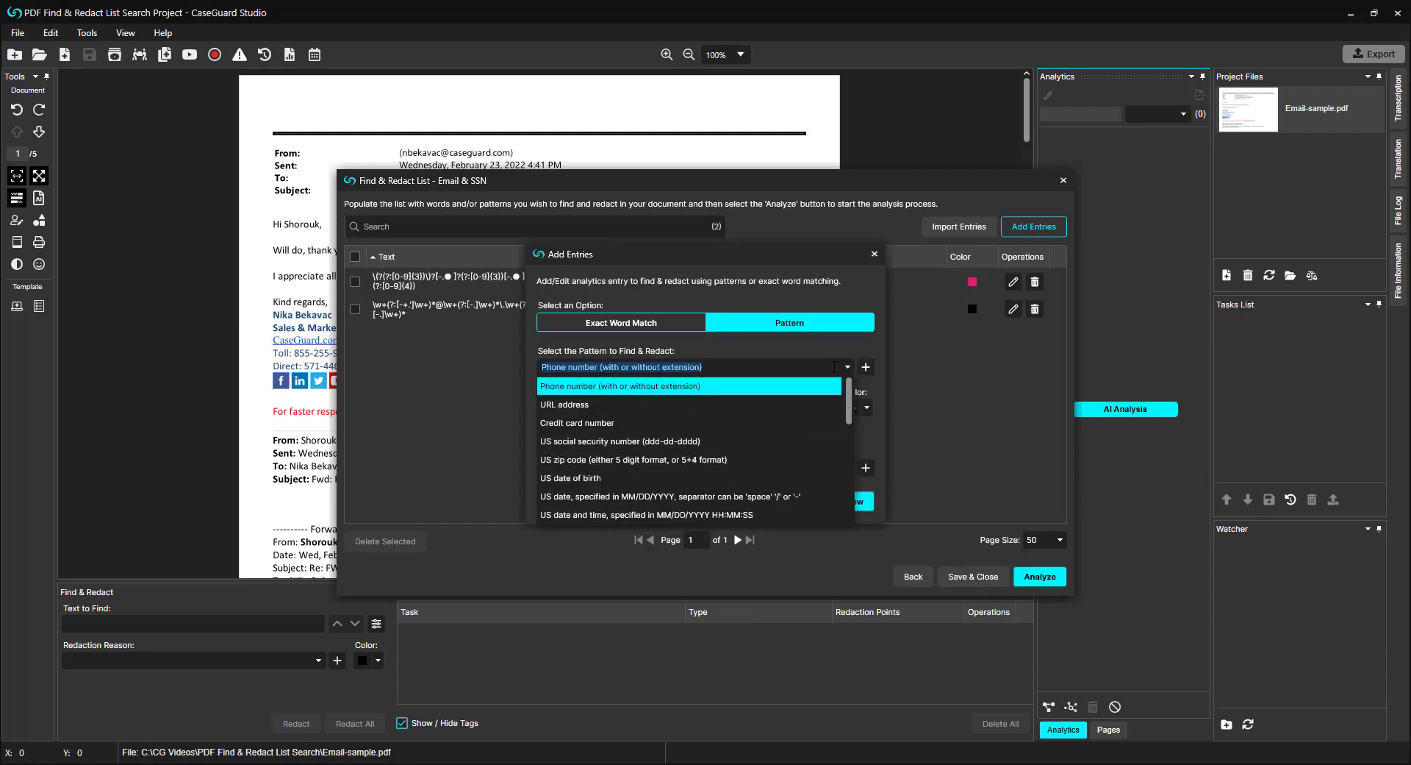
{"action": "left_click", "coordinate": [814, 404]}
{"action": "left_click", "coordinate": [847, 468]}
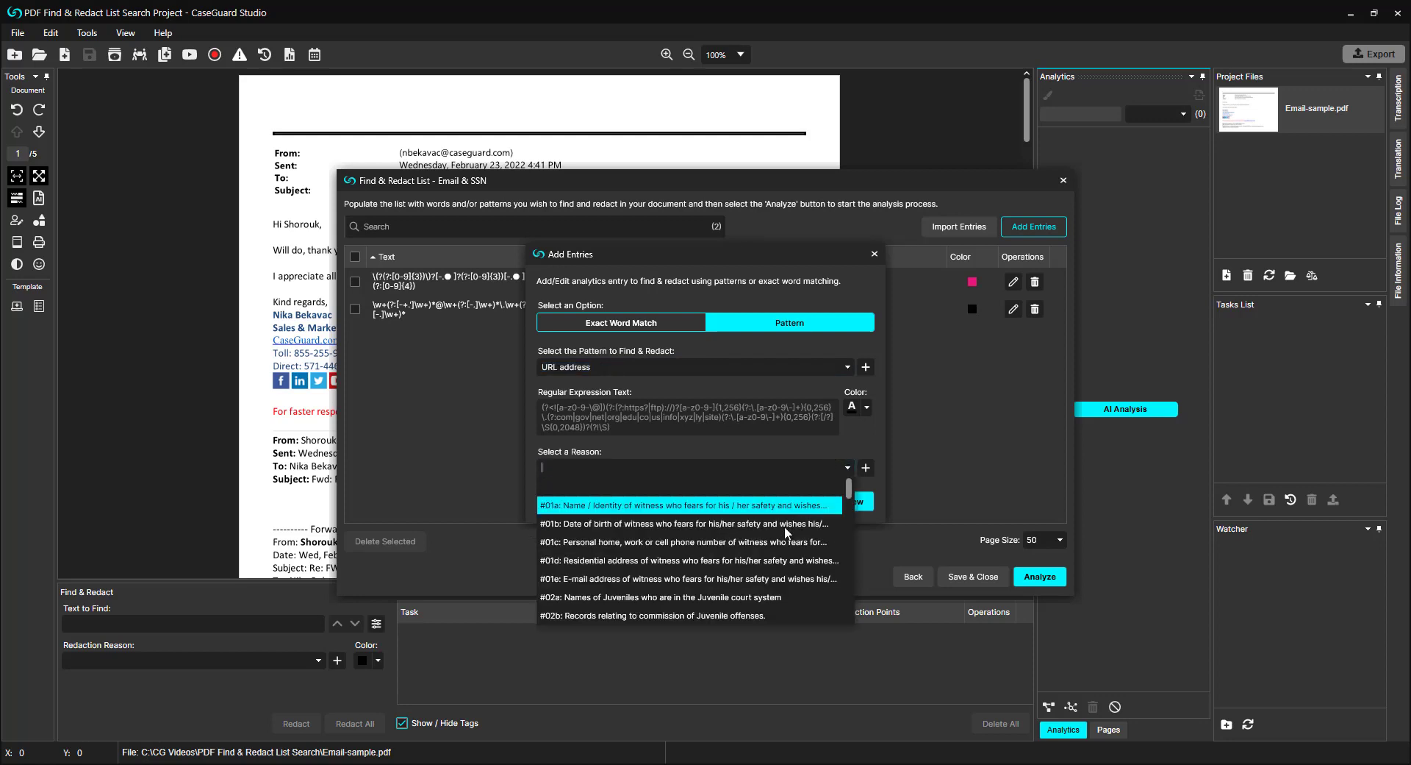
{"action": "left_click", "coordinate": [756, 562]}
{"action": "left_click", "coordinate": [866, 407]}
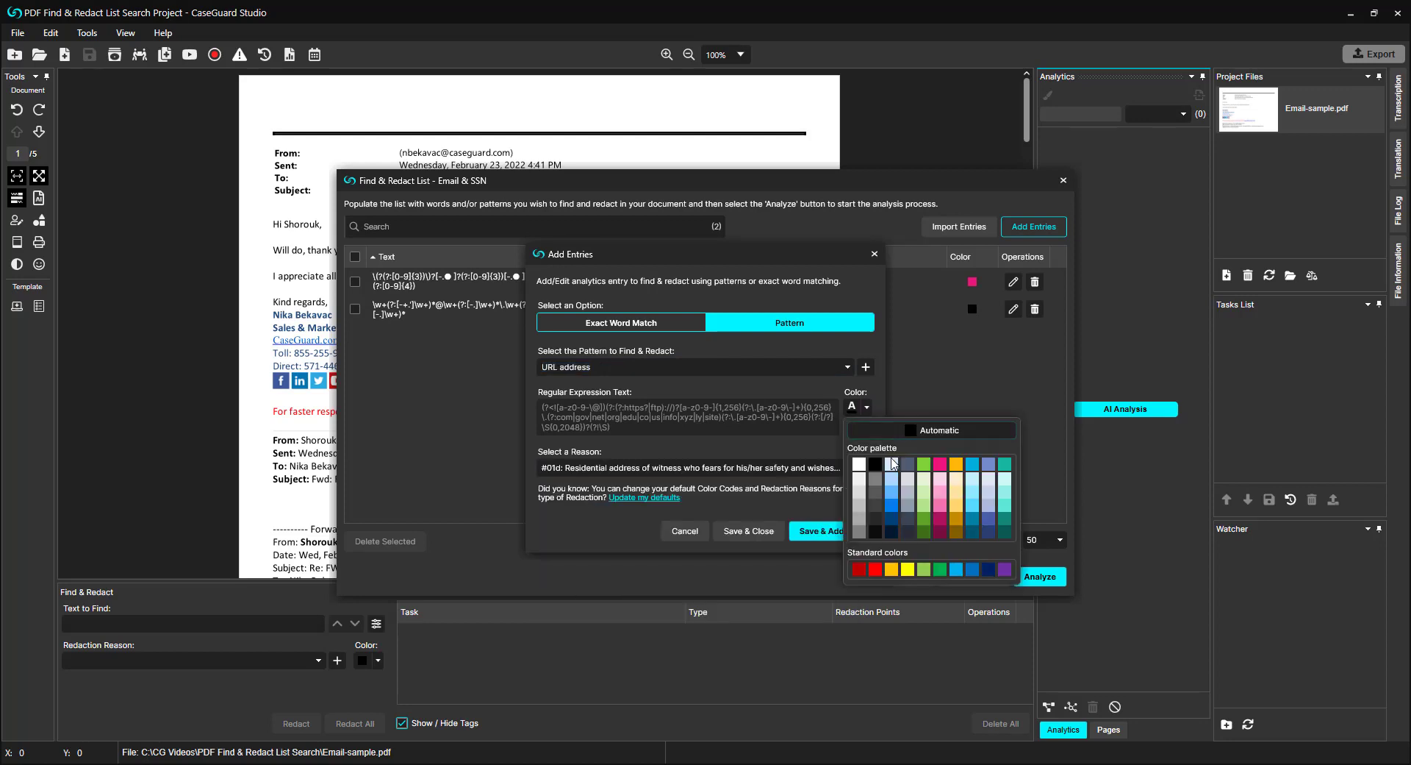
{"action": "left_click", "coordinate": [921, 463]}
{"action": "left_click", "coordinate": [816, 530]}
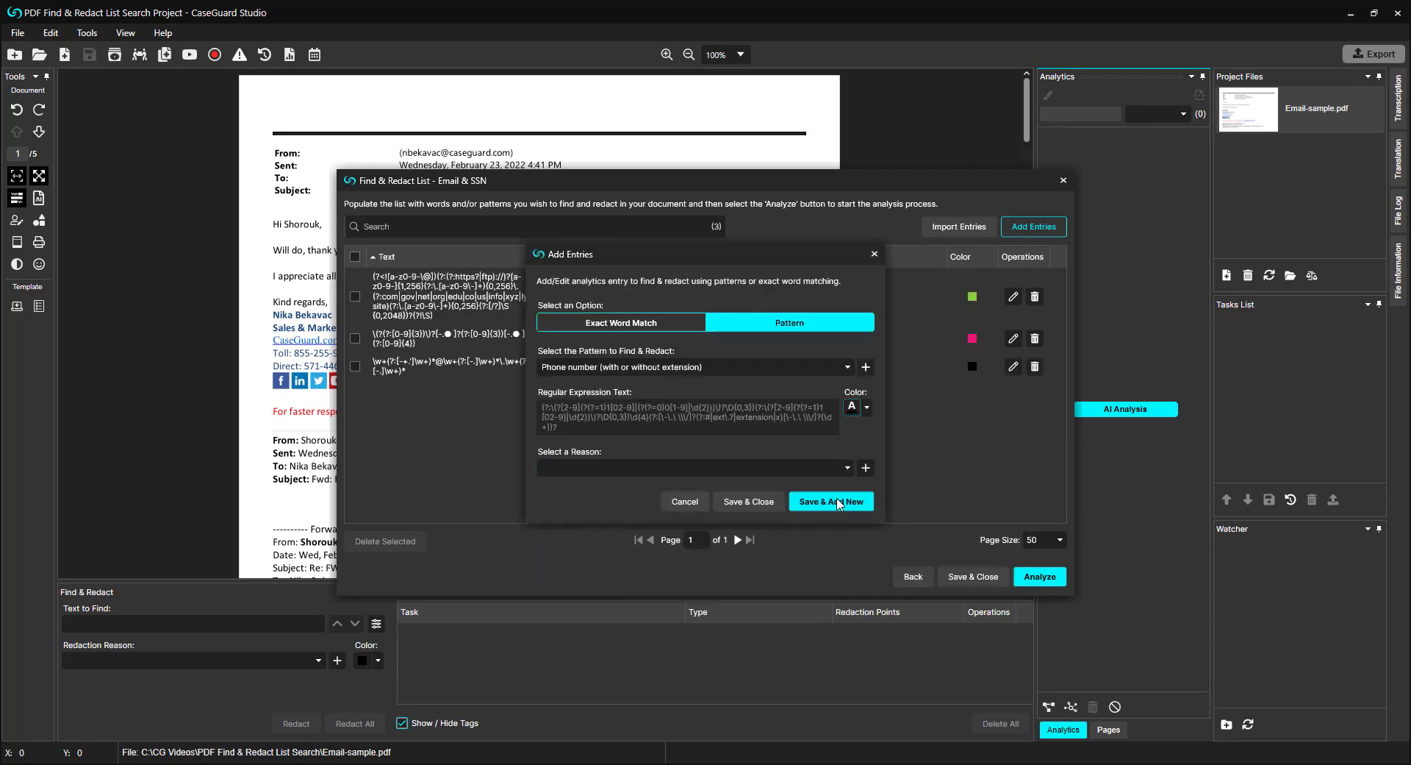
Step: Add a Phone number (with or without extension) pattern entry with reason #01e and a slate-blue colour
{"action": "left_click", "coordinate": [824, 469]}
{"action": "scroll", "coordinate": [822, 483], "scroll_direction": "up", "scroll_amount": 1}
{"action": "left_click", "coordinate": [785, 582]}
{"action": "left_click", "coordinate": [866, 408]}
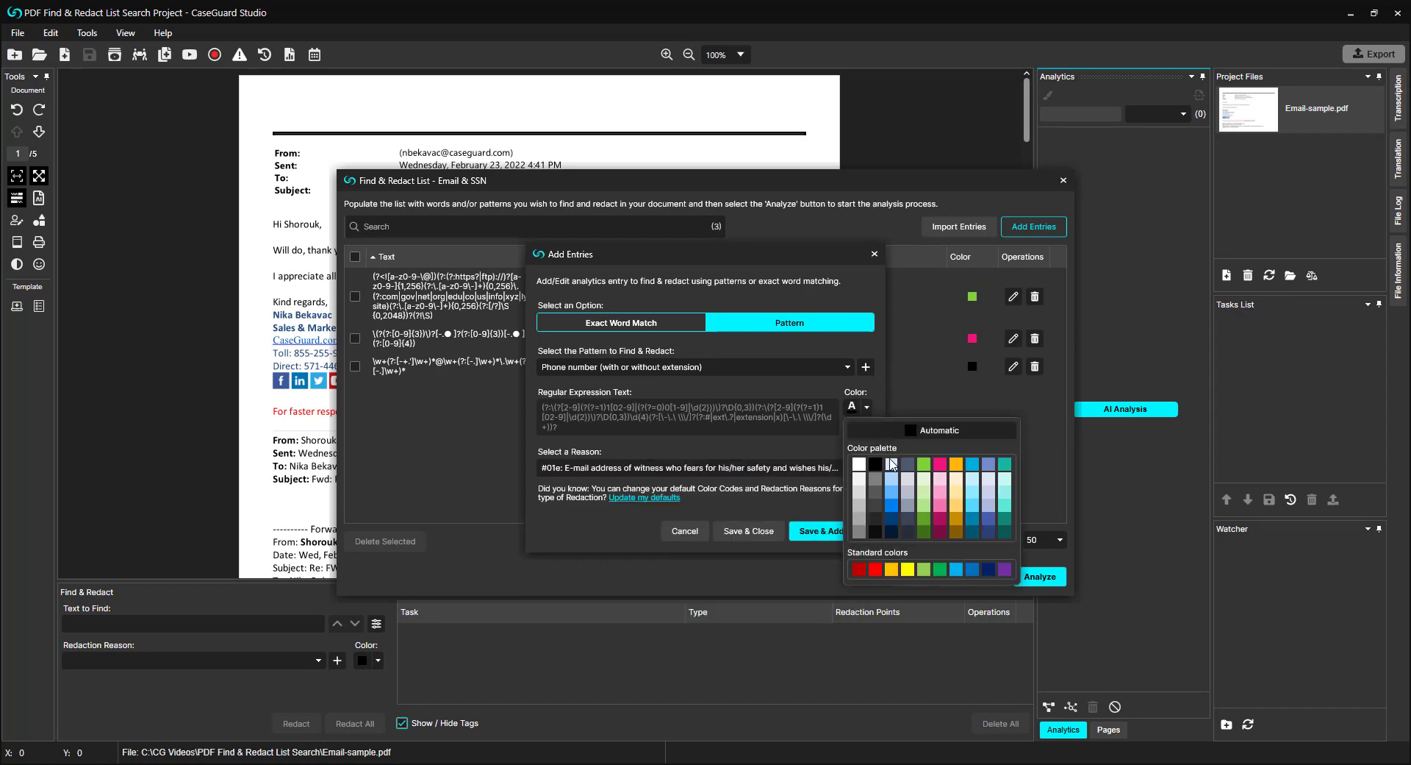
{"action": "left_click", "coordinate": [910, 465]}
{"action": "left_click", "coordinate": [816, 531]}
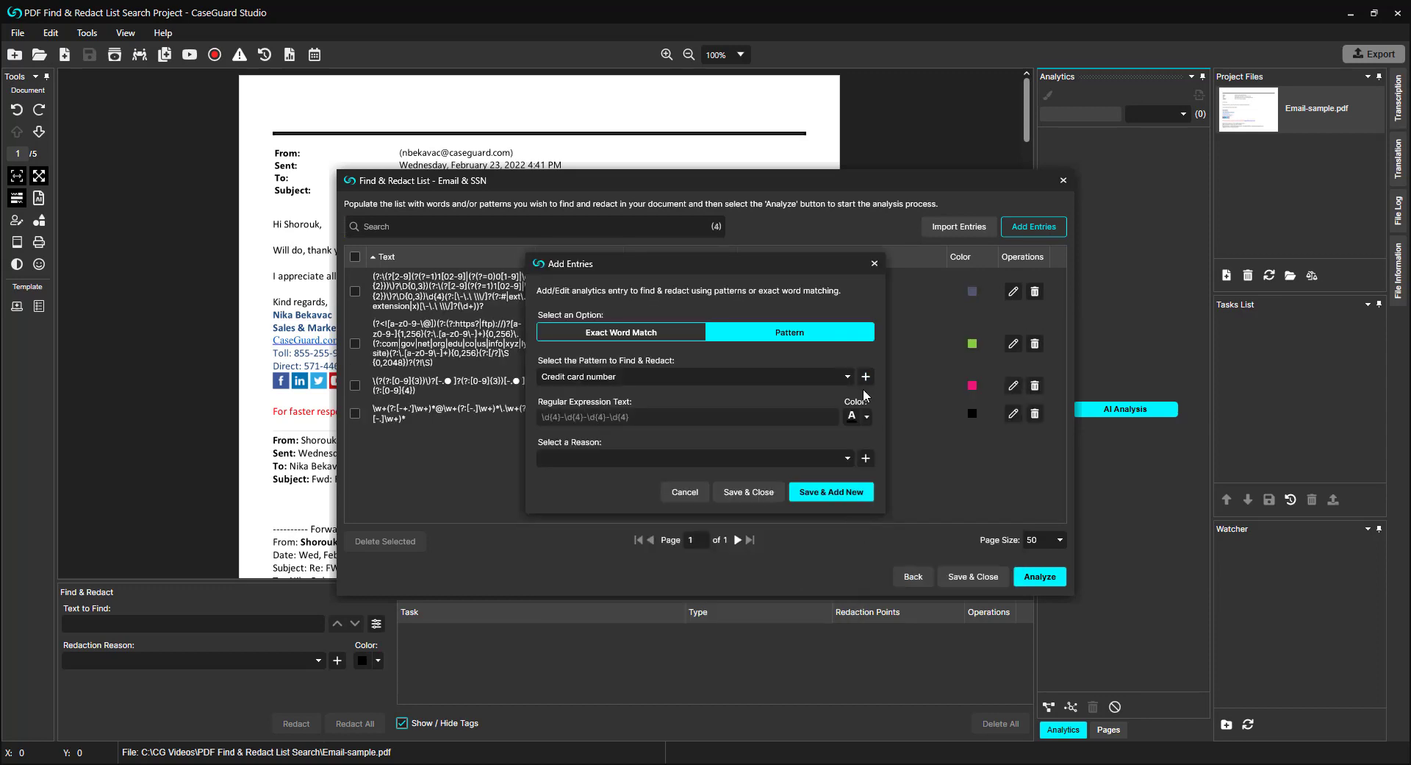
Step: Add a Credit card number pattern entry with a reason covering a witness who fears for his/her safety
{"action": "left_click", "coordinate": [840, 457]}
{"action": "left_click", "coordinate": [838, 547]}
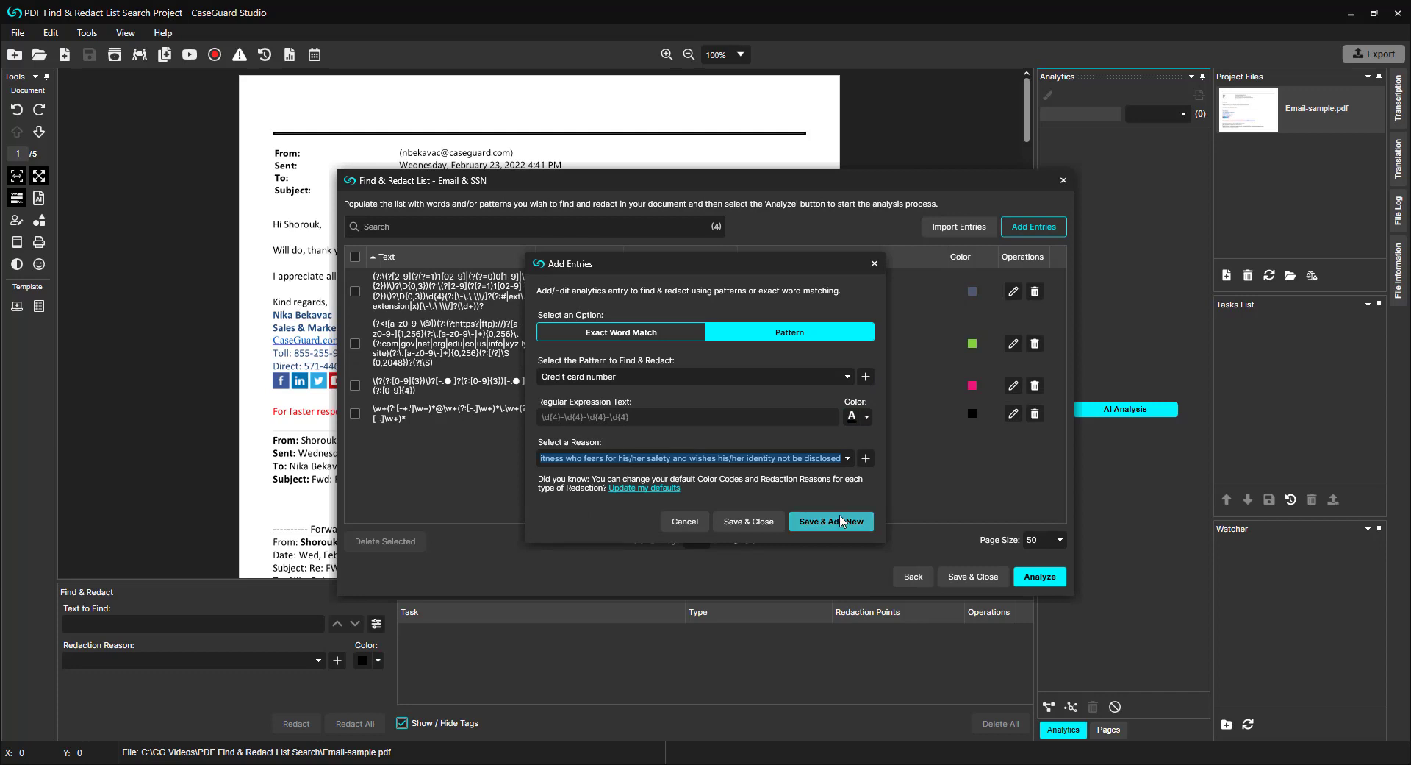
{"action": "left_click", "coordinate": [831, 492]}
Step: Add an exact word match entry for "her", whole words only, with reason #03b (License Plate Information) and a green colour
{"action": "left_click", "coordinate": [655, 334]}
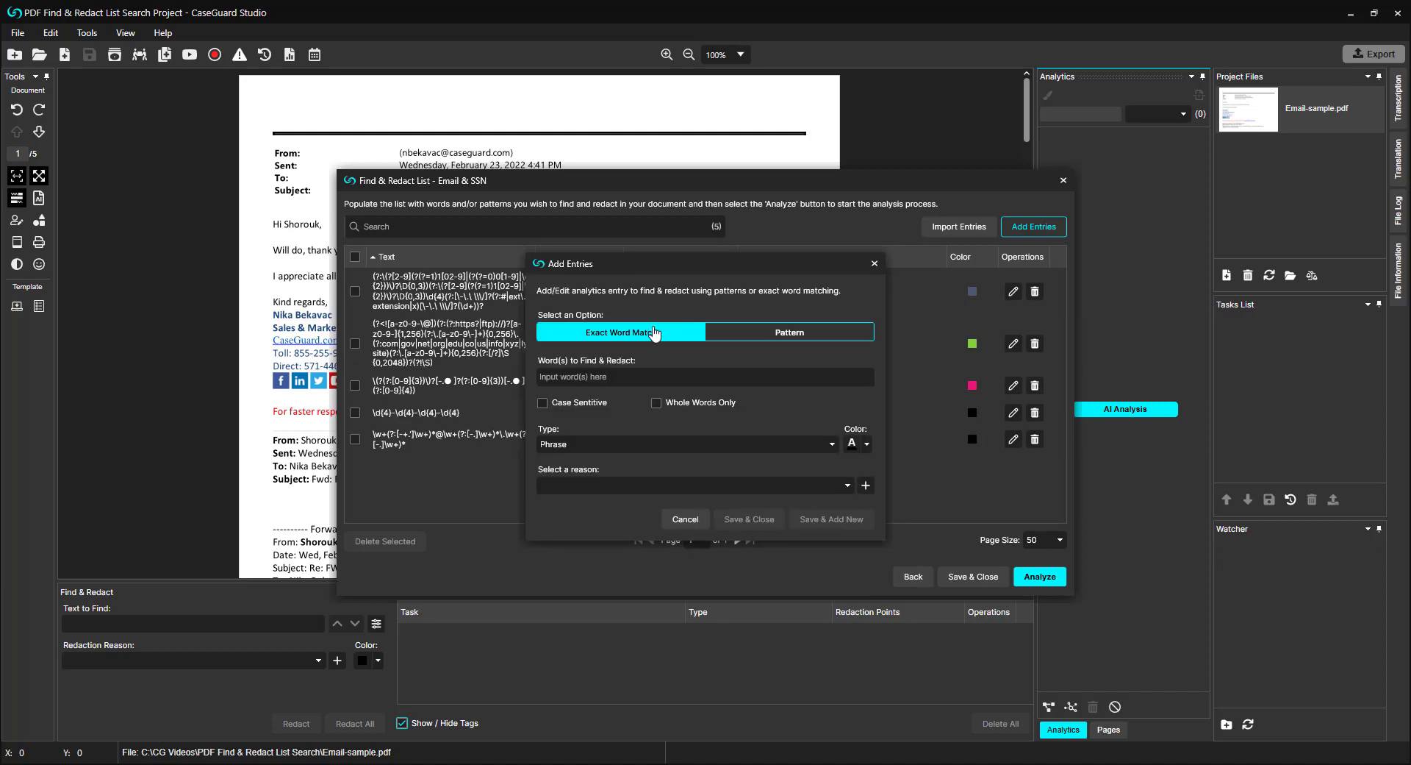
{"action": "left_click", "coordinate": [626, 372]}
{"action": "type", "text": "her"}
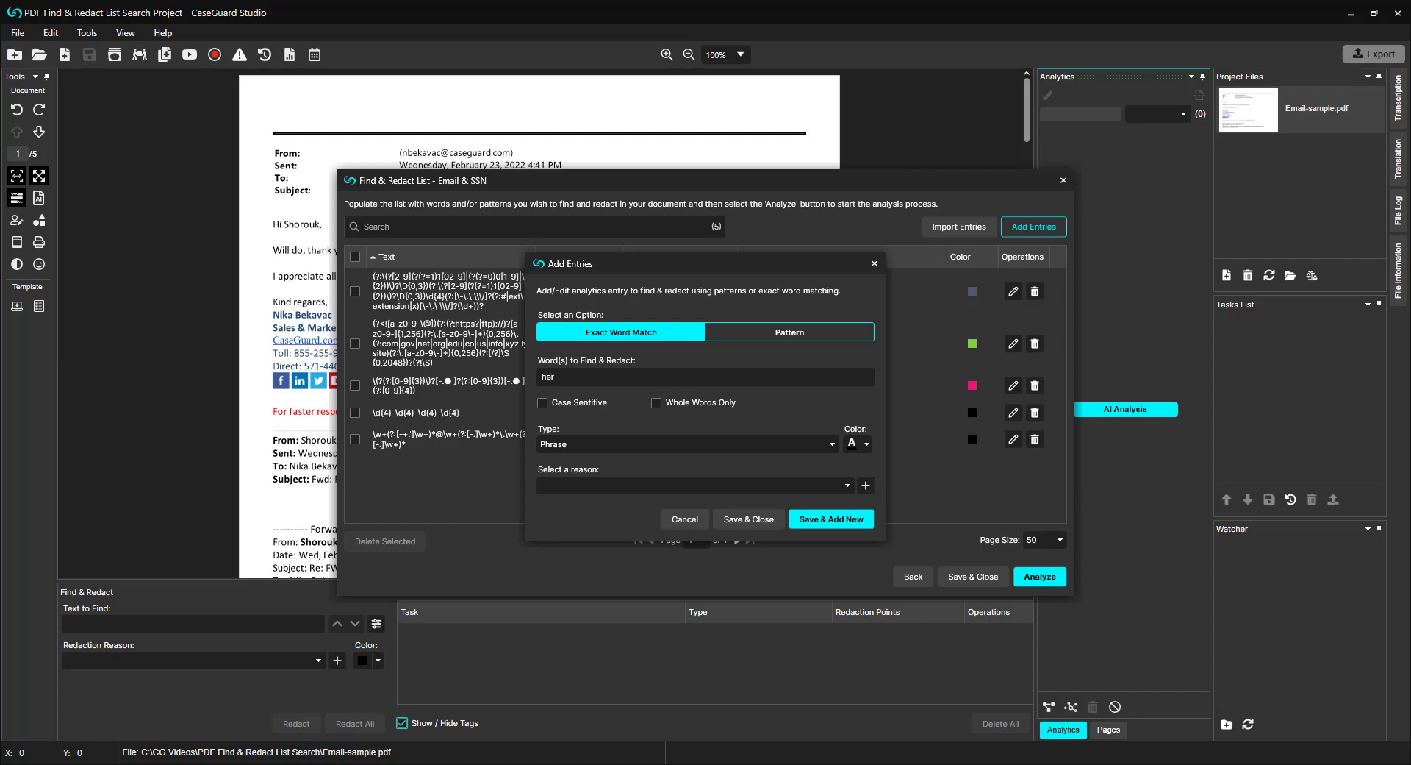
{"action": "left_click", "coordinate": [658, 404]}
{"action": "left_click", "coordinate": [637, 486]}
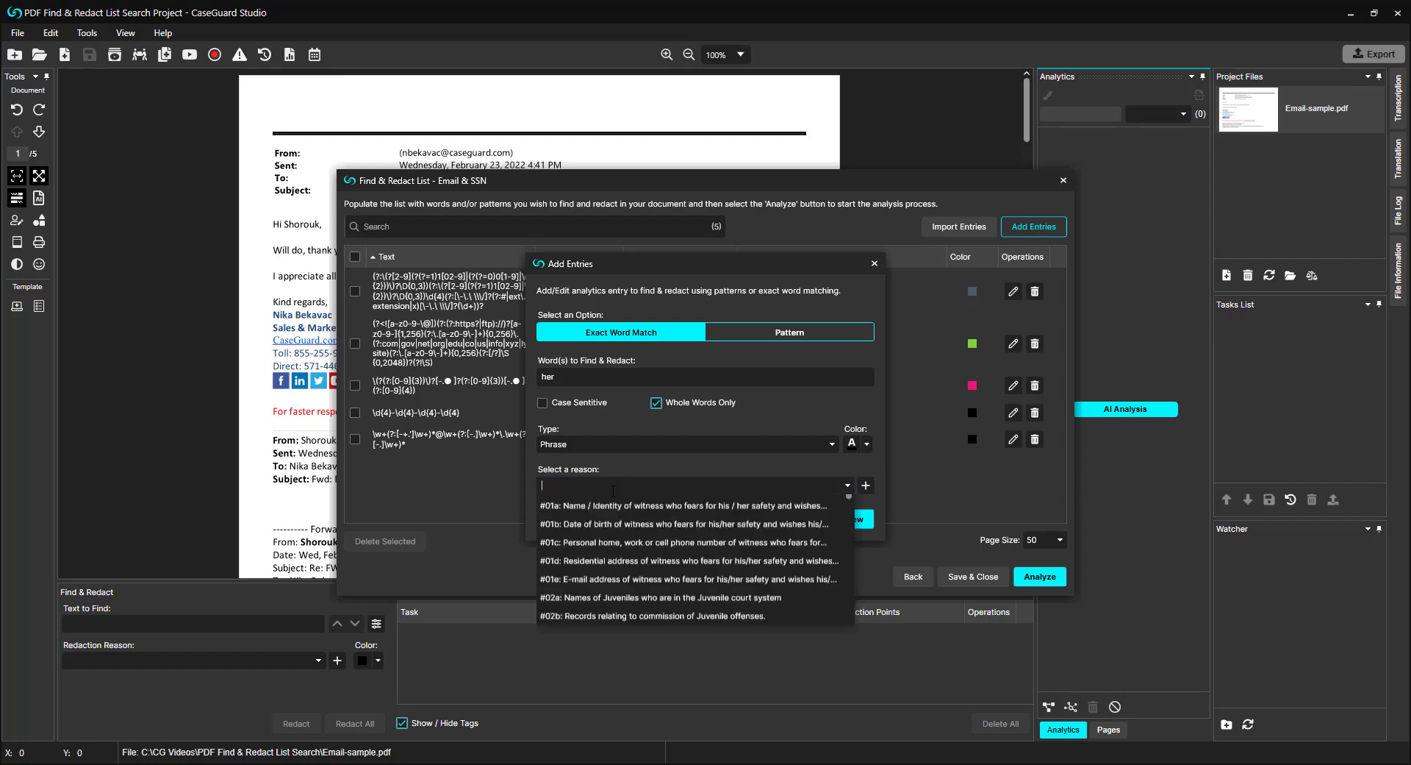
{"action": "scroll", "coordinate": [630, 599], "scroll_direction": "down", "scroll_amount": 5}
{"action": "left_click", "coordinate": [638, 603]}
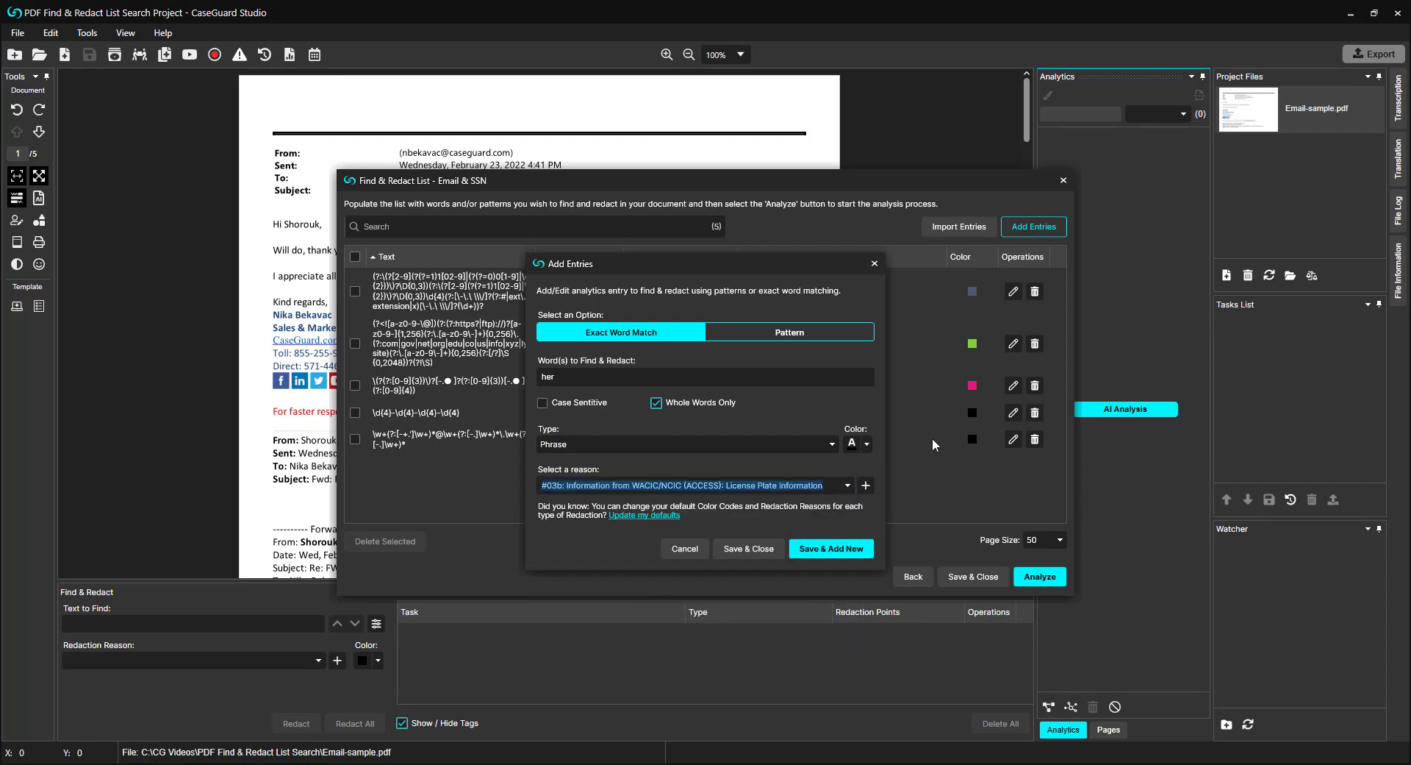
{"action": "left_click", "coordinate": [868, 444]}
{"action": "left_click", "coordinate": [923, 506]}
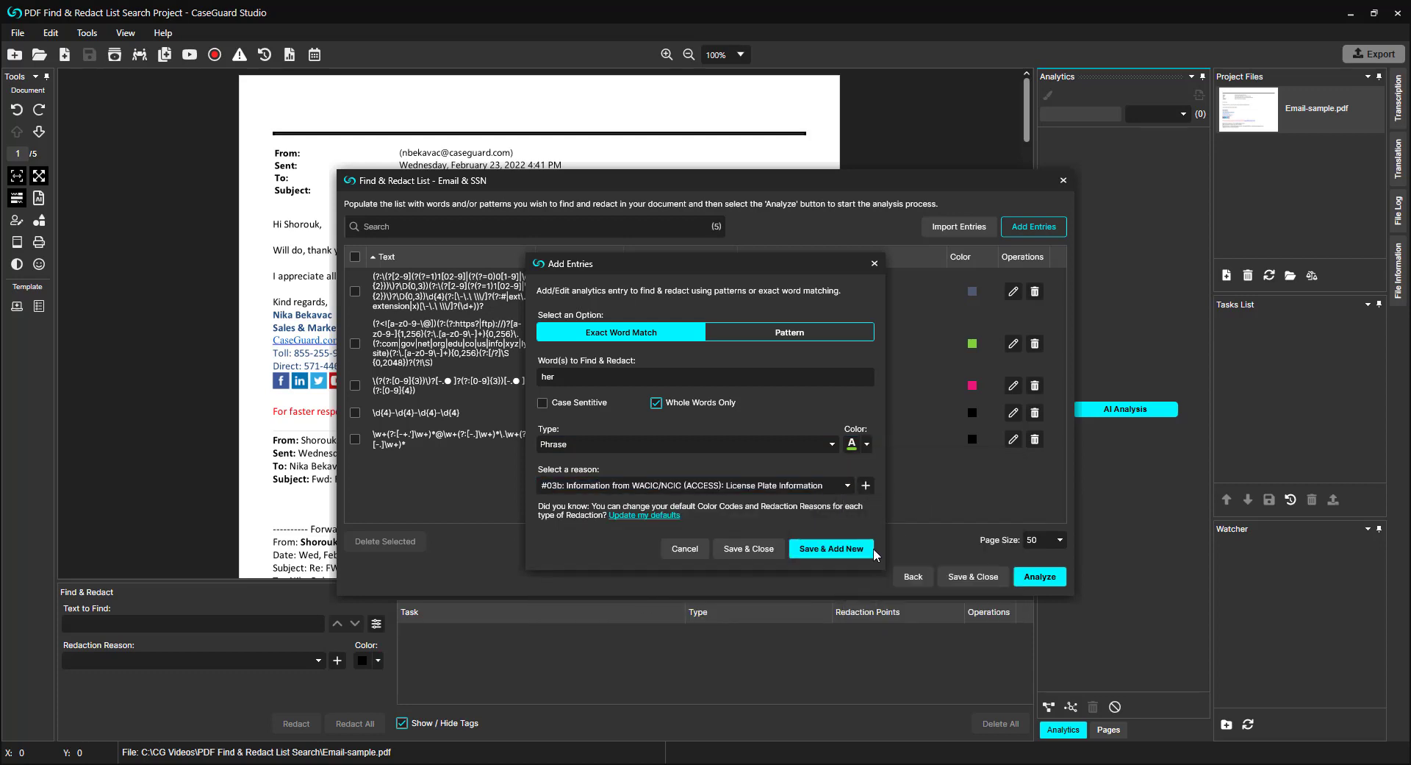
{"action": "left_click", "coordinate": [860, 550]}
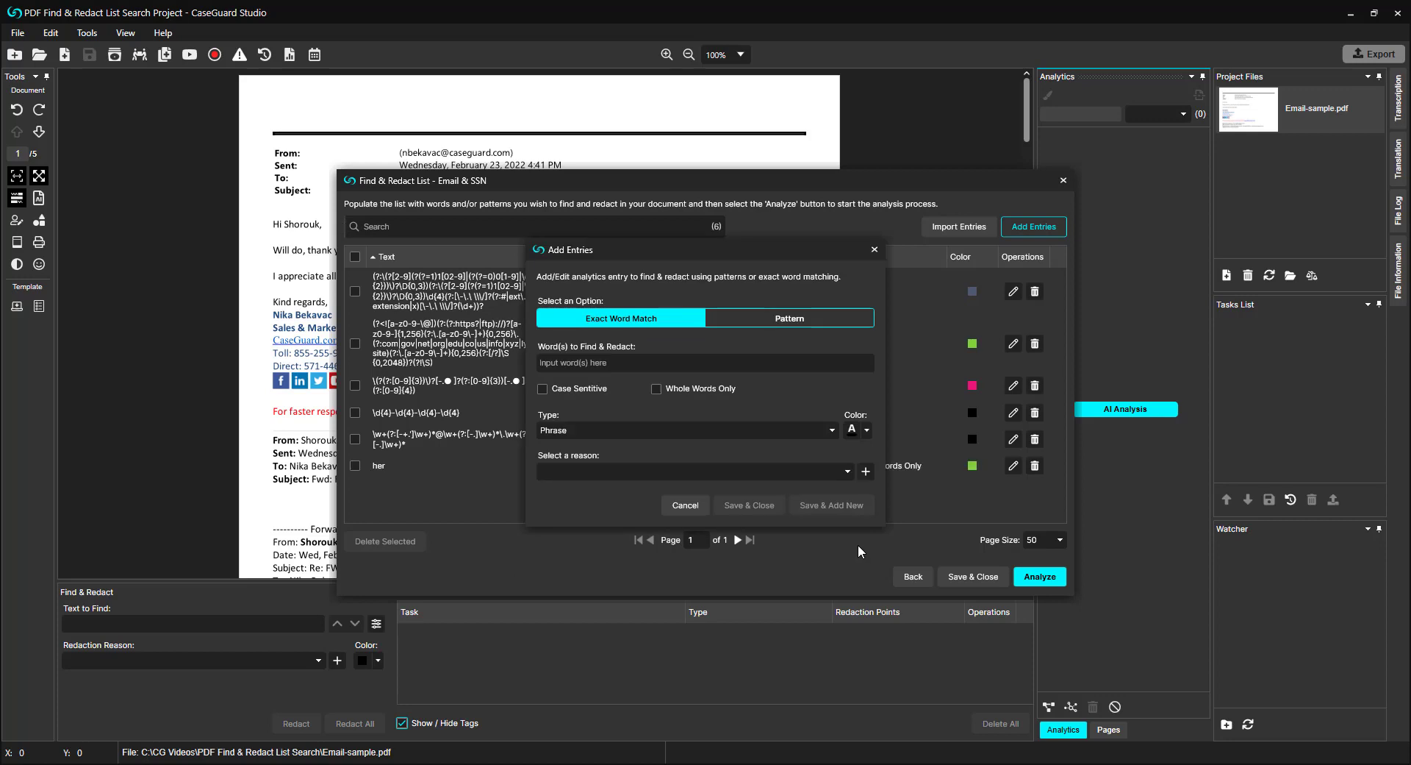
Step: Add an exact word match entry for "she", whole words only, with reason #01e (E-mail address of witness)
{"action": "left_click", "coordinate": [616, 361]}
{"action": "type", "text": "she"}
{"action": "left_click", "coordinate": [657, 389]}
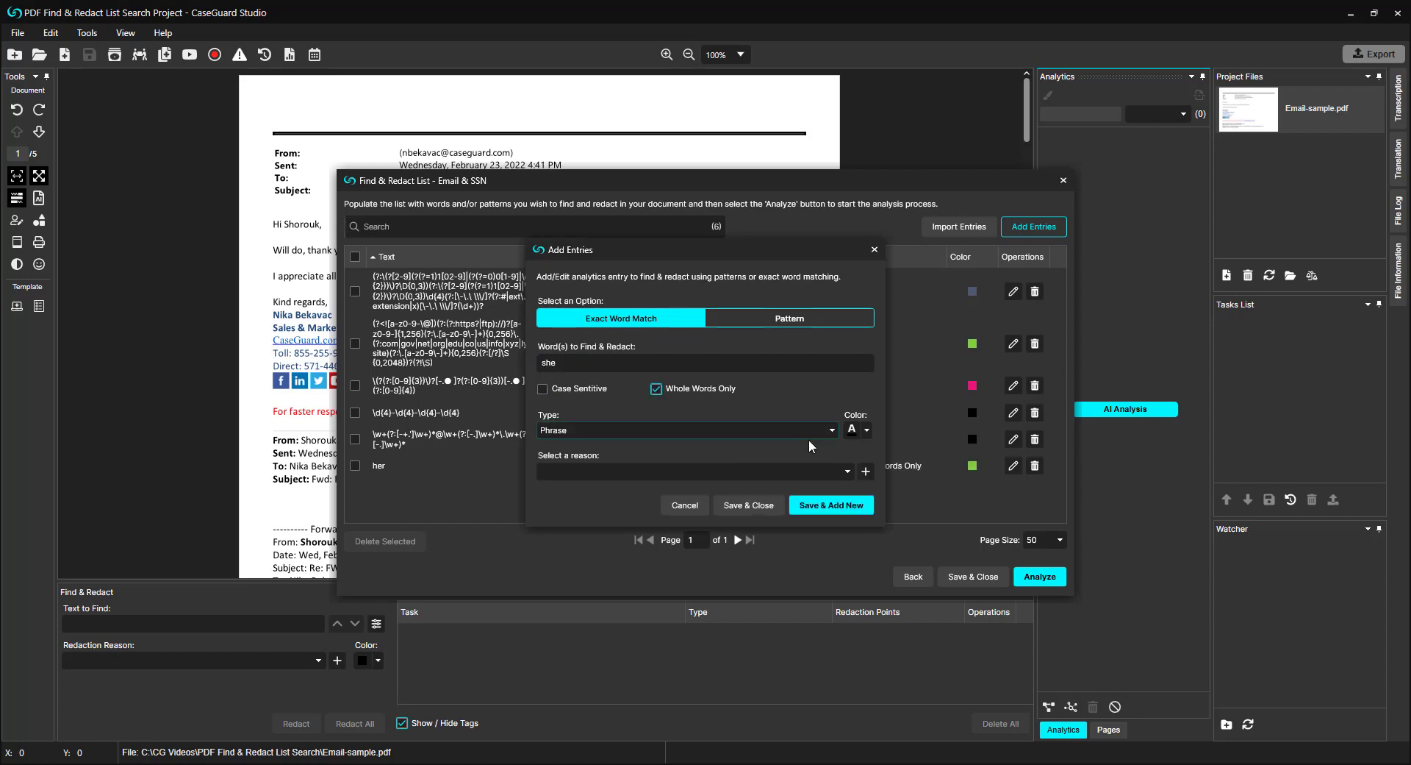
{"action": "left_click", "coordinate": [847, 472]}
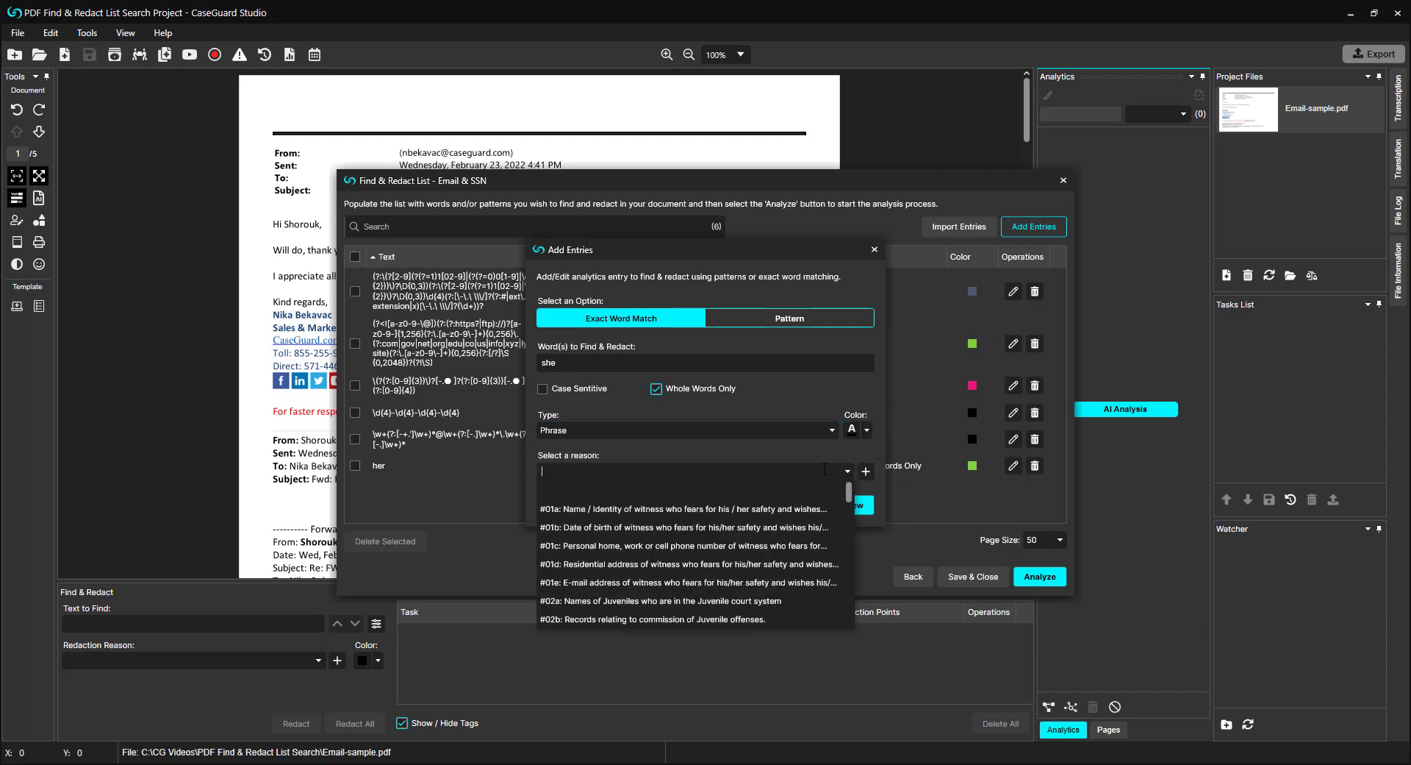
{"action": "left_click", "coordinate": [745, 585]}
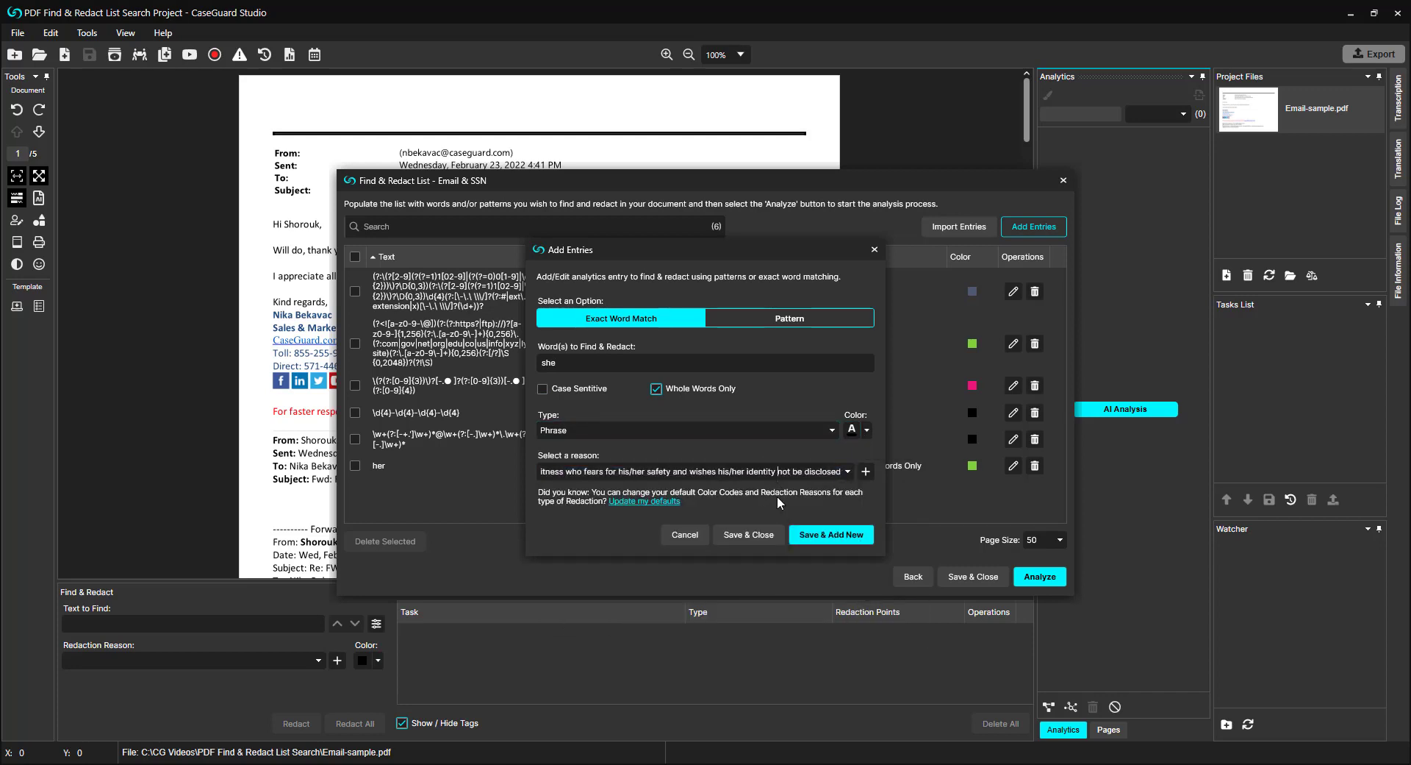
{"action": "left_click", "coordinate": [823, 539]}
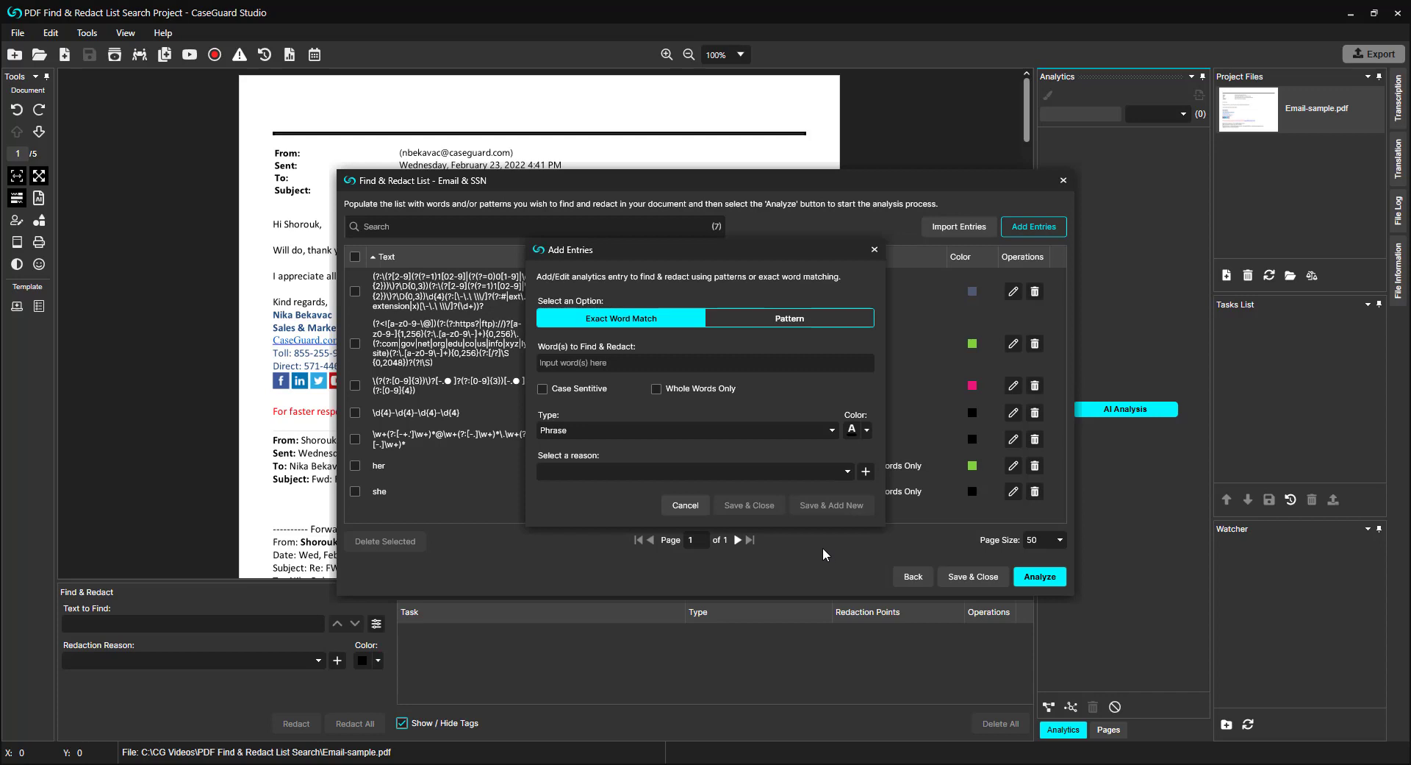
Step: Add an exact word match entry for the e-mail sender's first name with reason #03b (License Plate Information), and finish adding entries
{"action": "left_click", "coordinate": [616, 363]}
{"action": "type", "text": "Nika"}
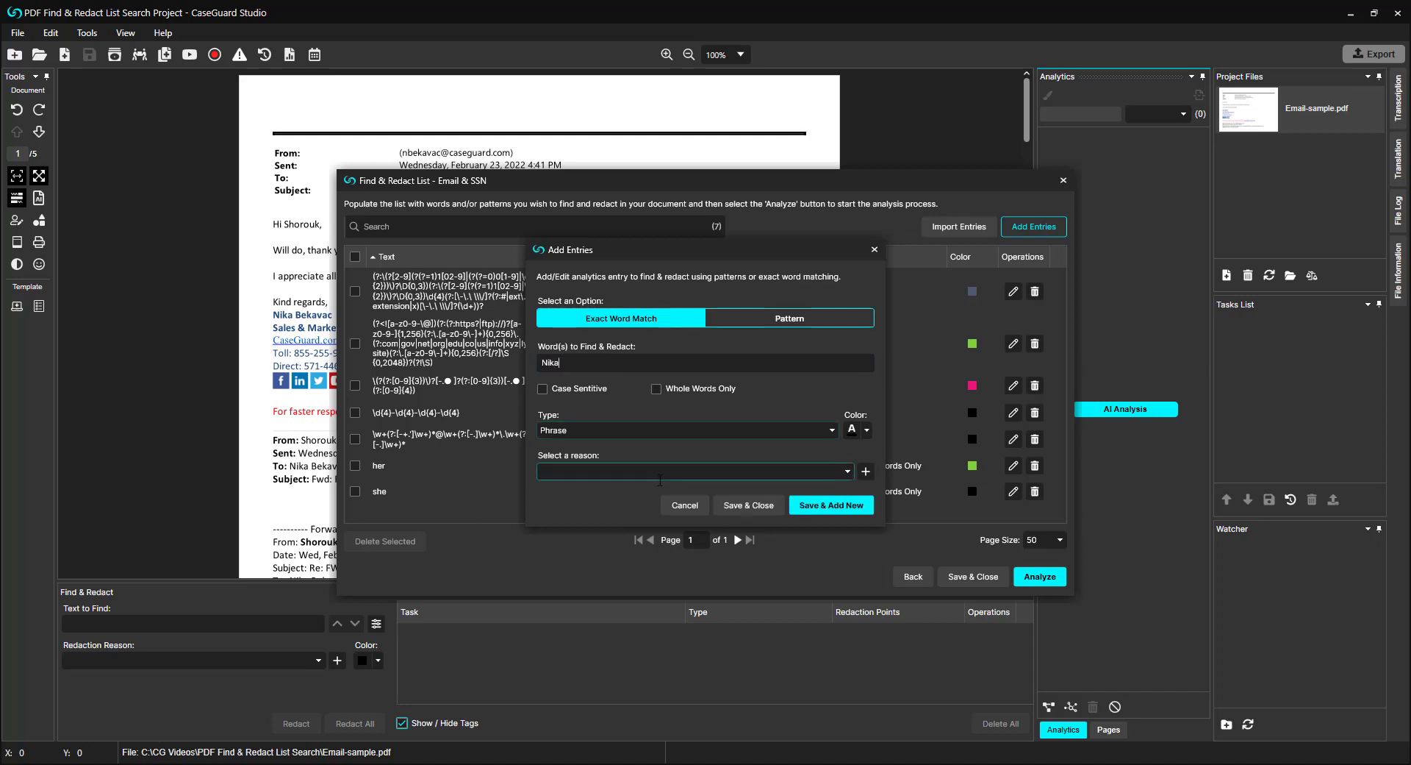
{"action": "left_click", "coordinate": [660, 474]}
{"action": "scroll", "coordinate": [685, 551], "scroll_direction": "down", "scroll_amount": 3}
{"action": "left_click", "coordinate": [685, 588]}
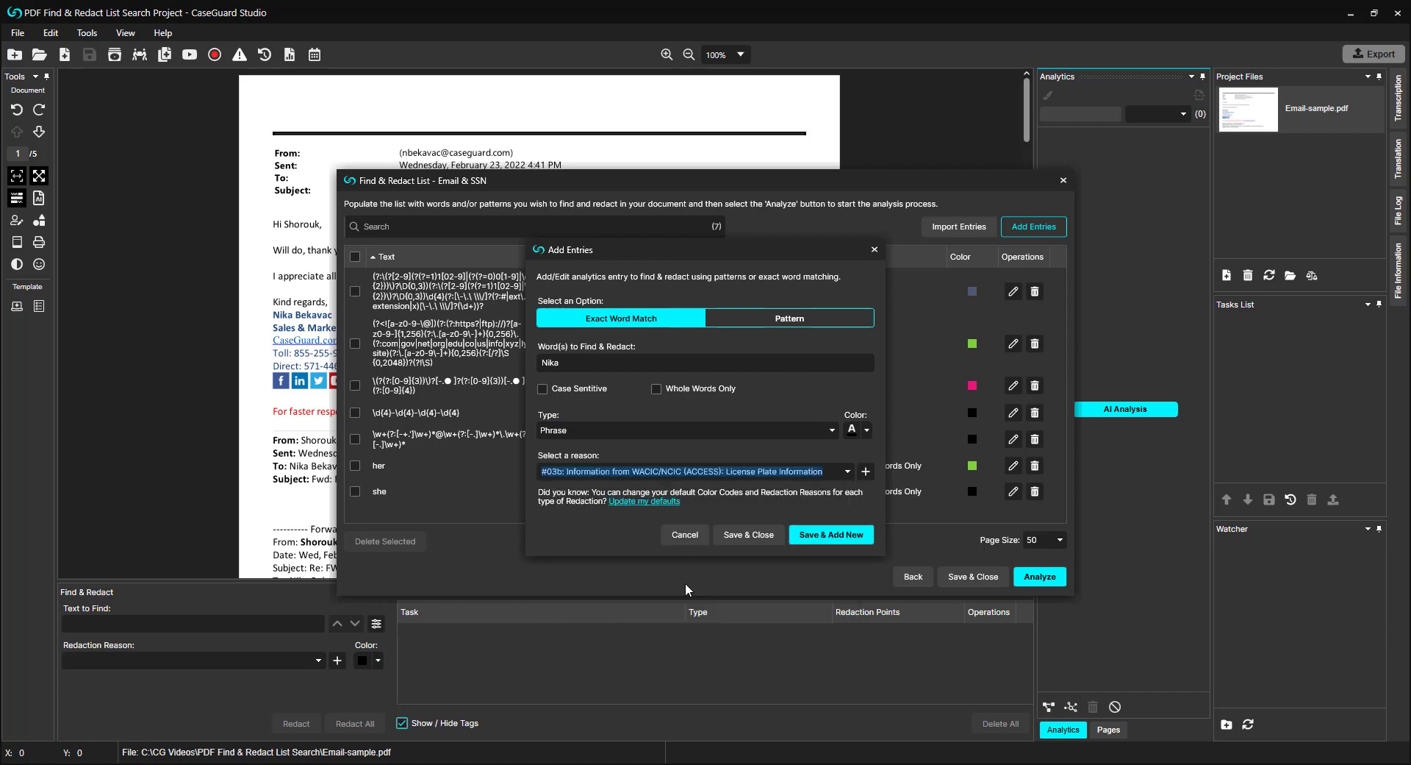
{"action": "left_click", "coordinate": [808, 535]}
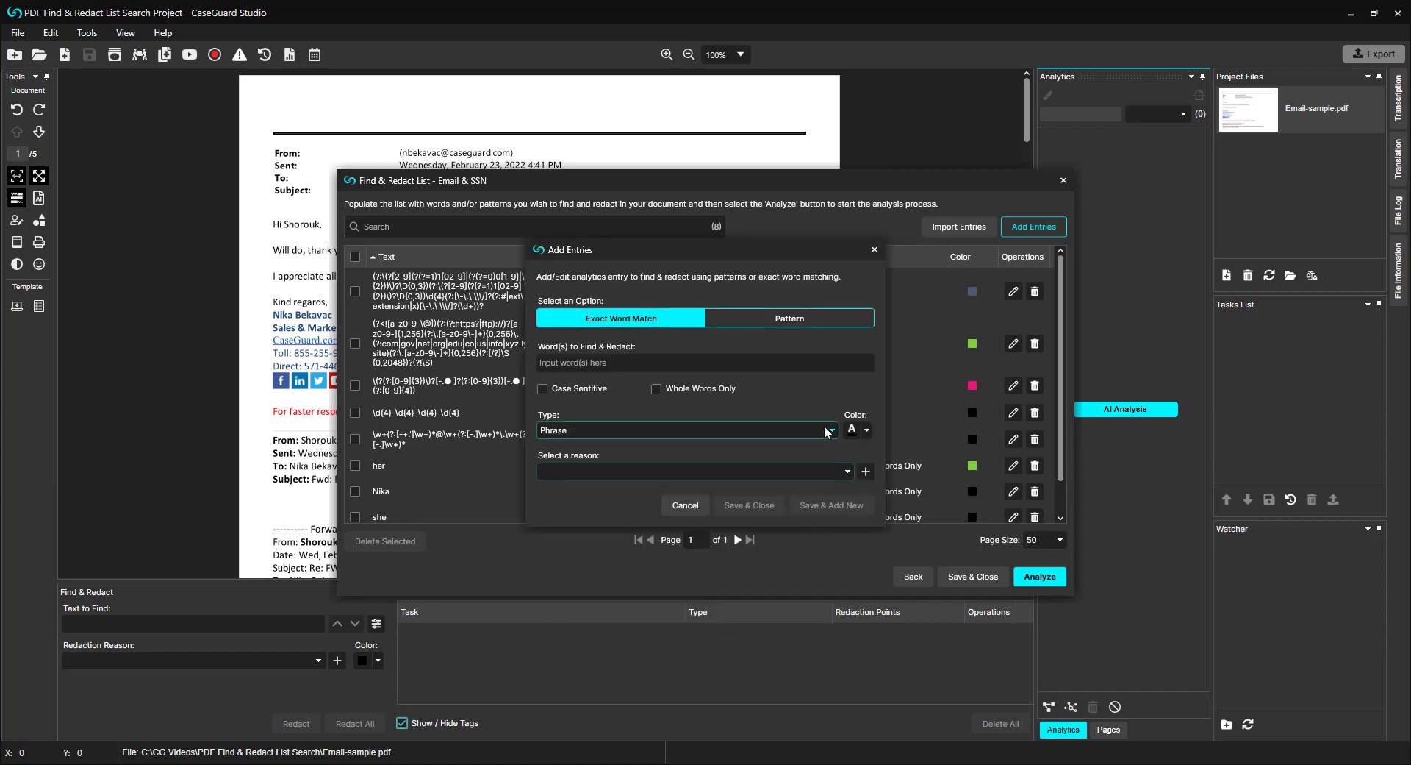
{"action": "left_click", "coordinate": [875, 250]}
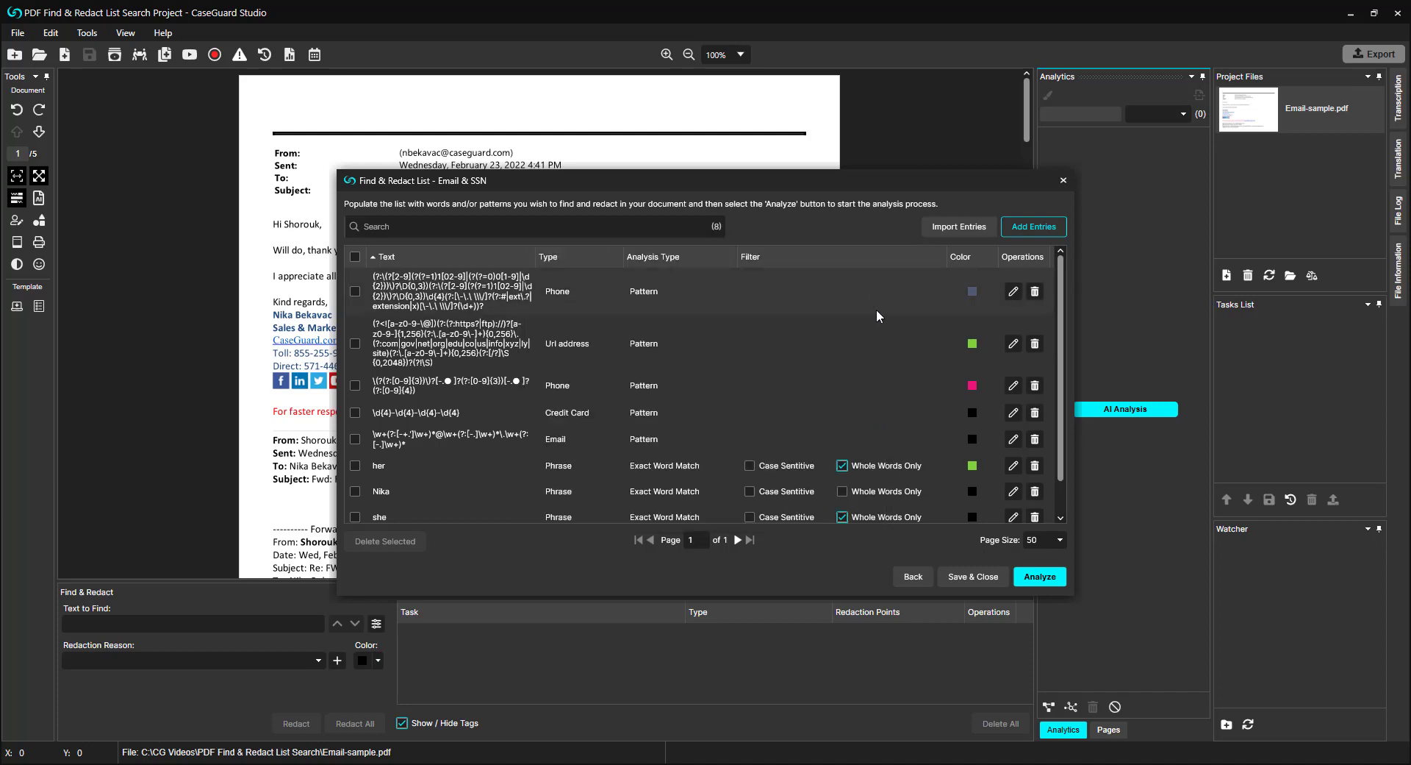
Step: Analyze Email-sample.pdf against the Email & SSN list and apply redactions to all the results
{"action": "scroll", "coordinate": [876, 309], "scroll_direction": "down", "scroll_amount": 1}
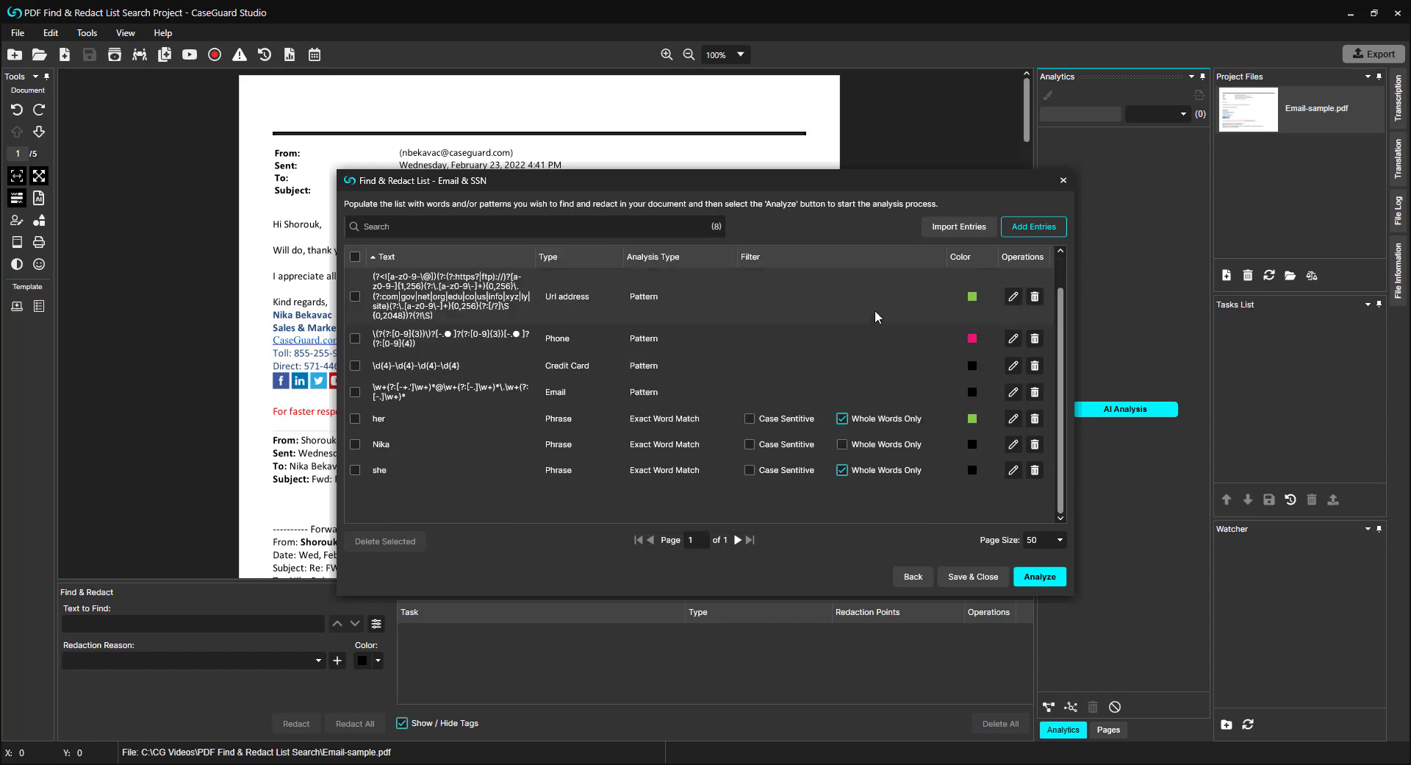
{"action": "left_click", "coordinate": [1038, 576]}
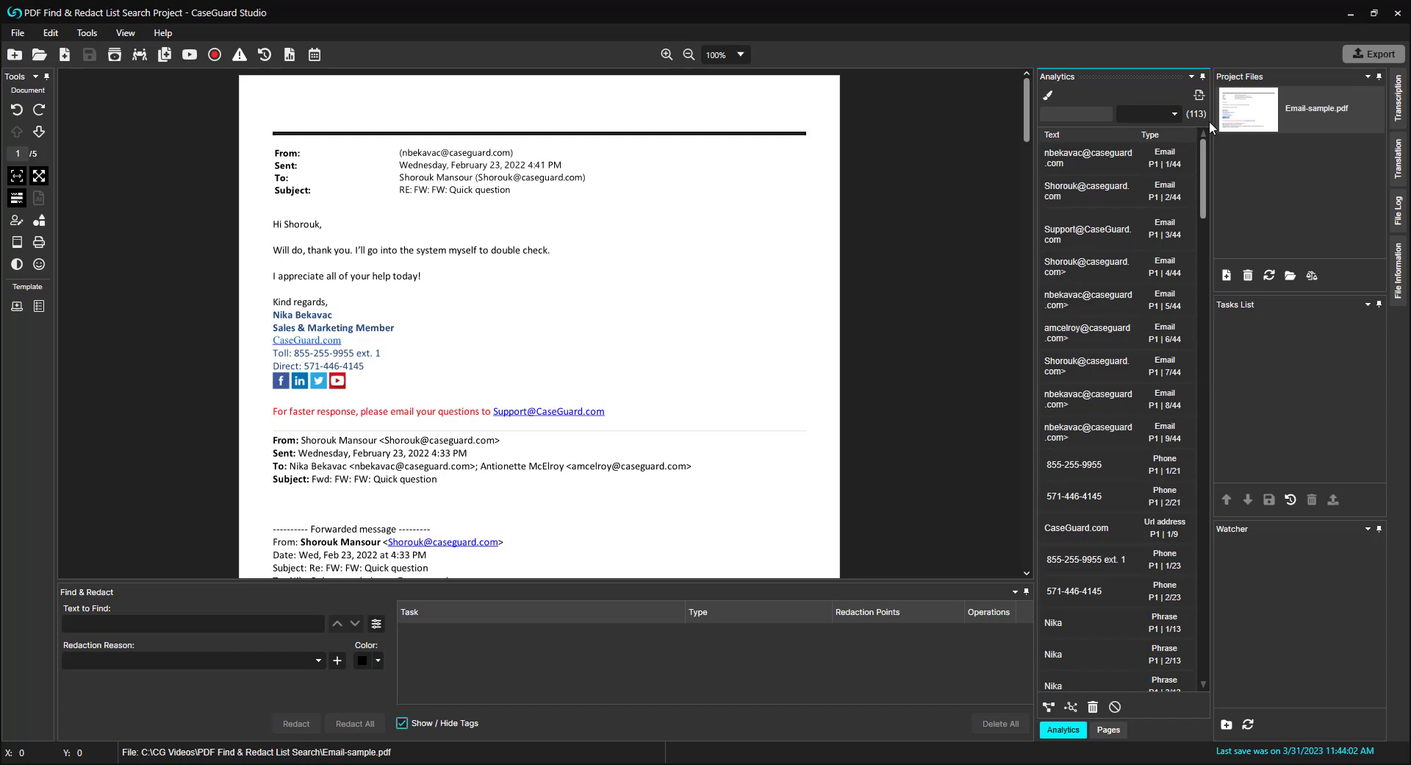
{"action": "left_click", "coordinate": [1048, 96]}
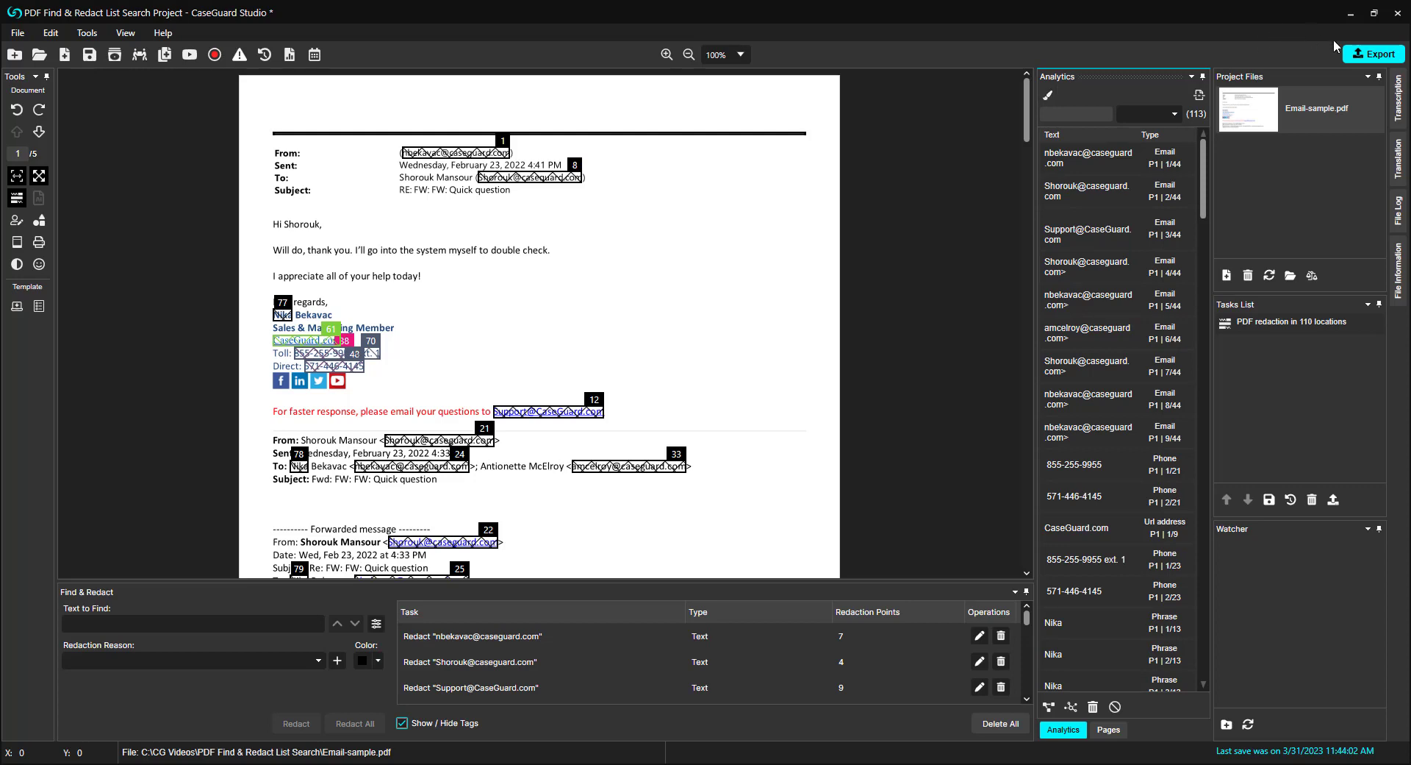
Step: Export the redacted document and review the pages of Email-sample_Redacted.pdf
{"action": "left_click", "coordinate": [1372, 54]}
{"action": "left_click", "coordinate": [854, 463]}
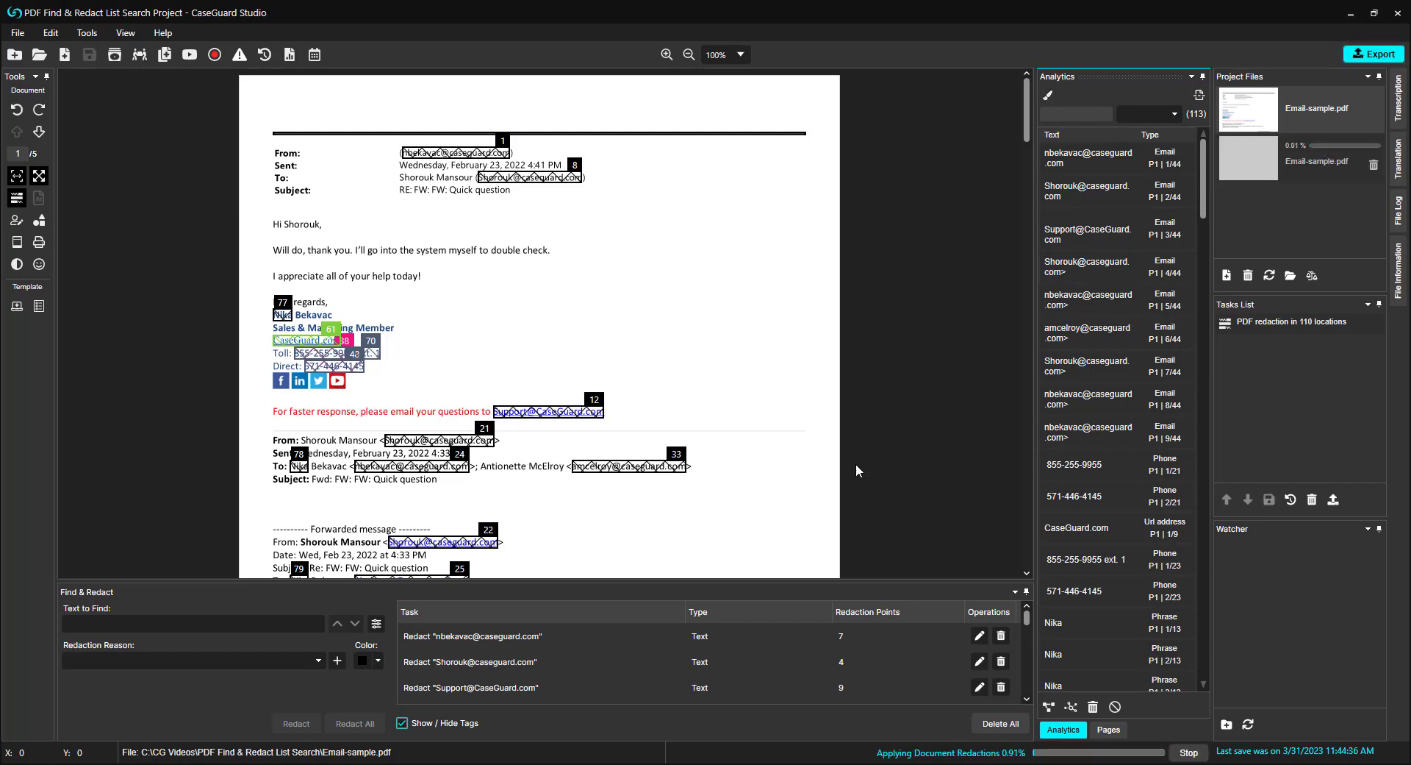
{"action": "left_click", "coordinate": [1279, 175]}
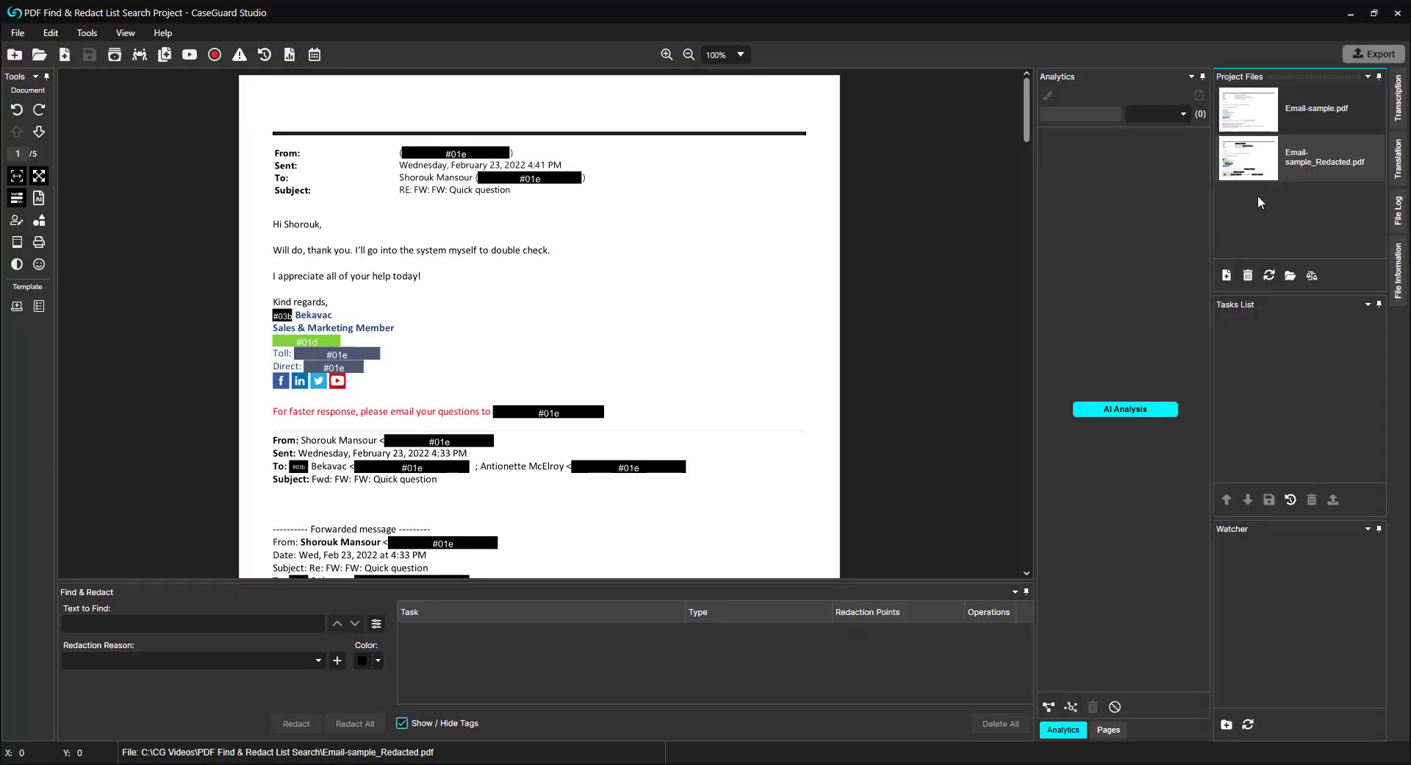
{"action": "scroll", "coordinate": [792, 370], "scroll_direction": "down", "scroll_amount": 3}
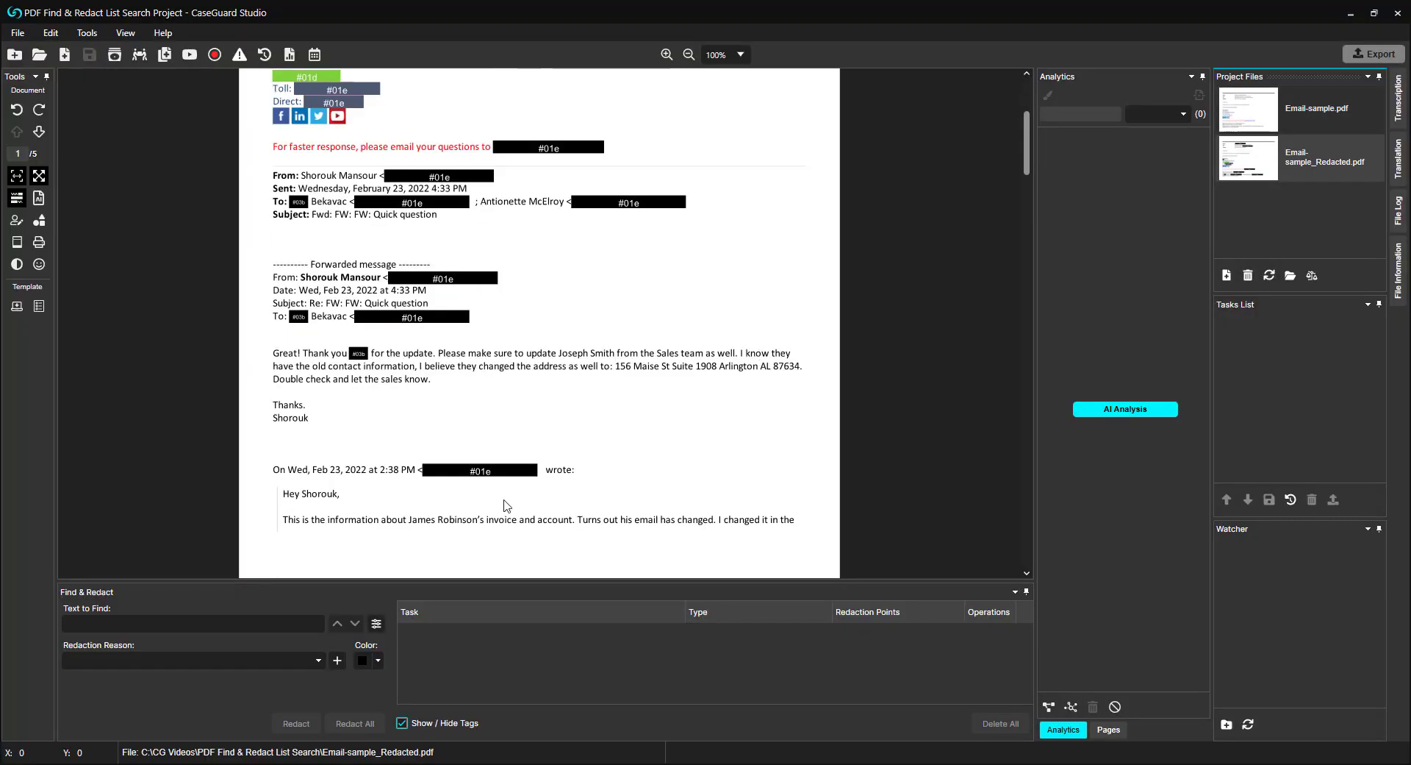
{"action": "scroll", "coordinate": [641, 393], "scroll_direction": "down", "scroll_amount": 2}
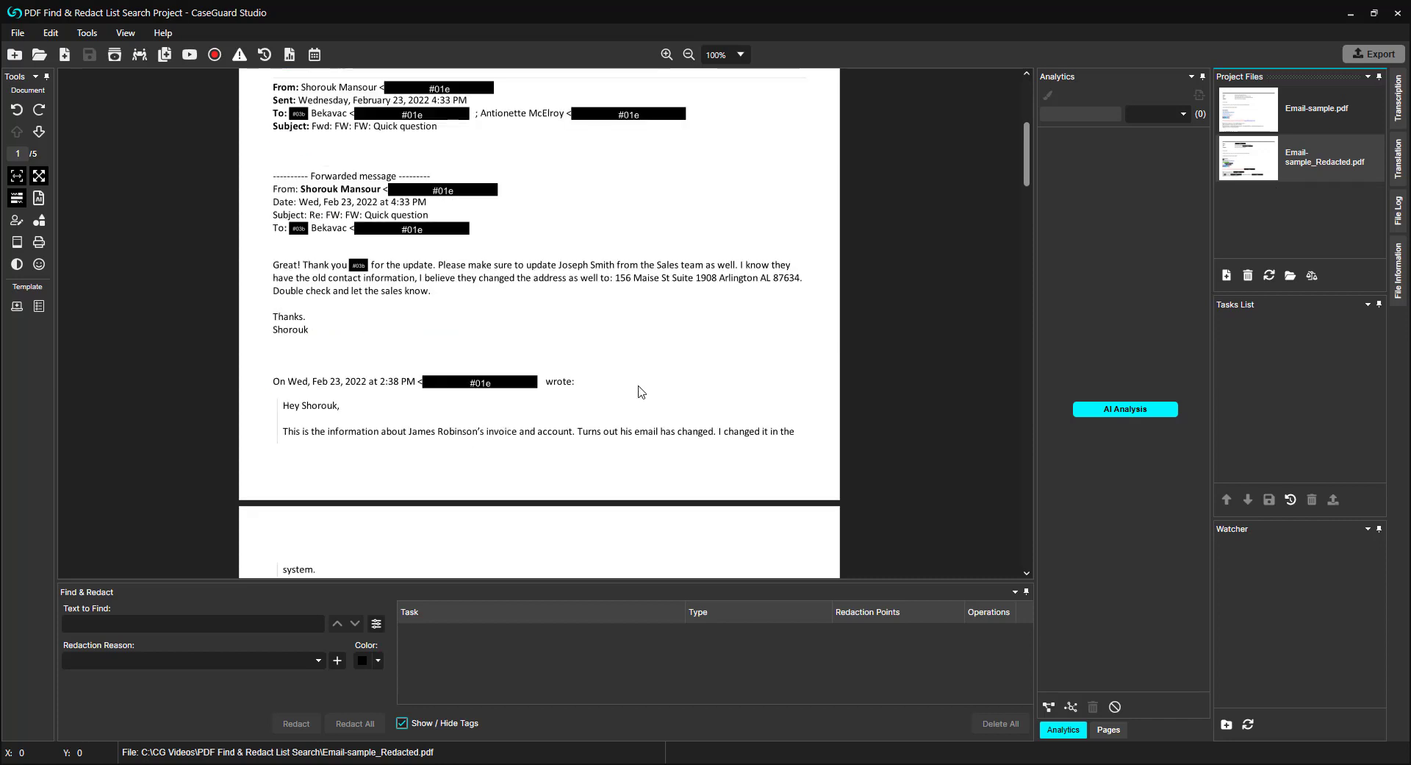
{"action": "scroll", "coordinate": [641, 388], "scroll_direction": "down", "scroll_amount": 4}
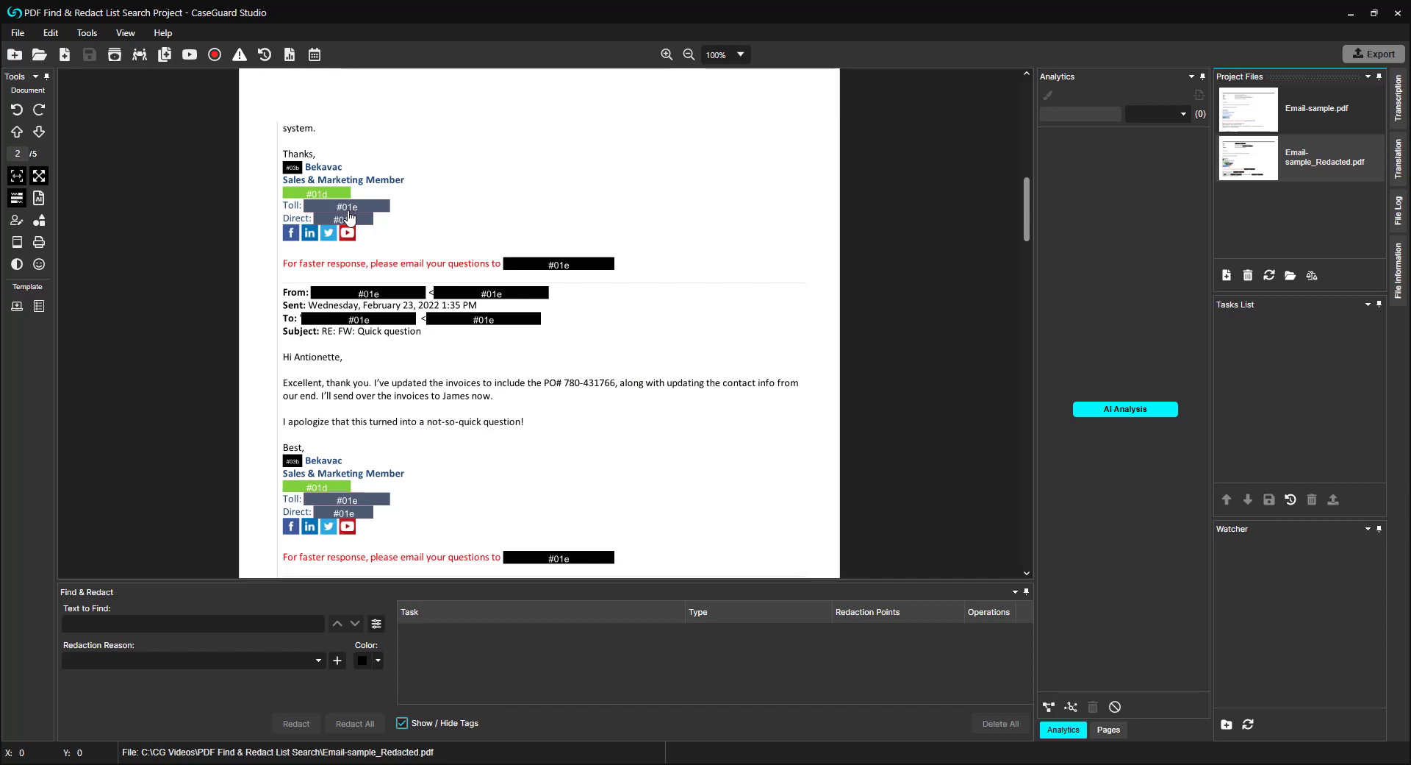
Step: Open Email-sample_Redacted.pdf from the project folder in Adobe Acrobat Reader, examine its redaction reason comments, and close both windows
{"action": "left_click", "coordinate": [1290, 274]}
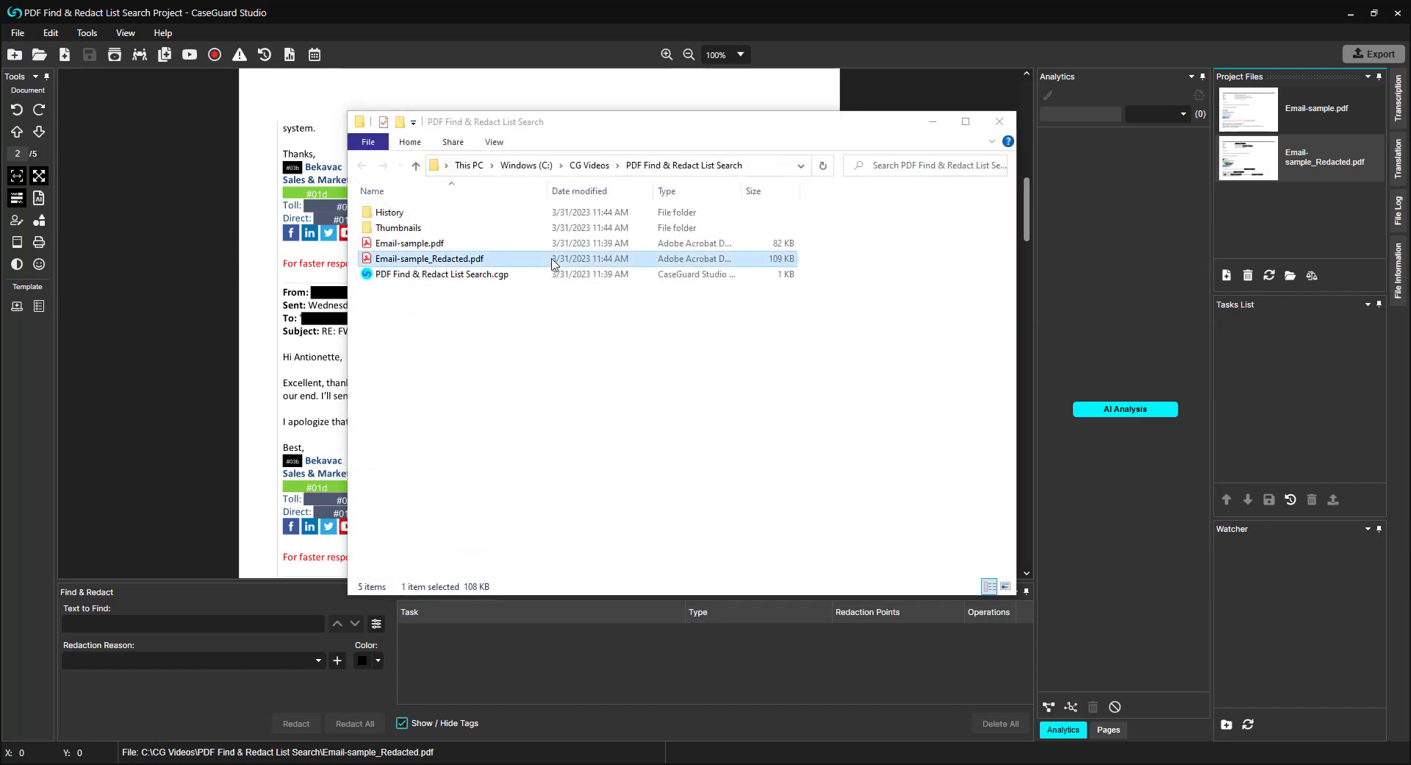
{"action": "double_click", "coordinate": [552, 259]}
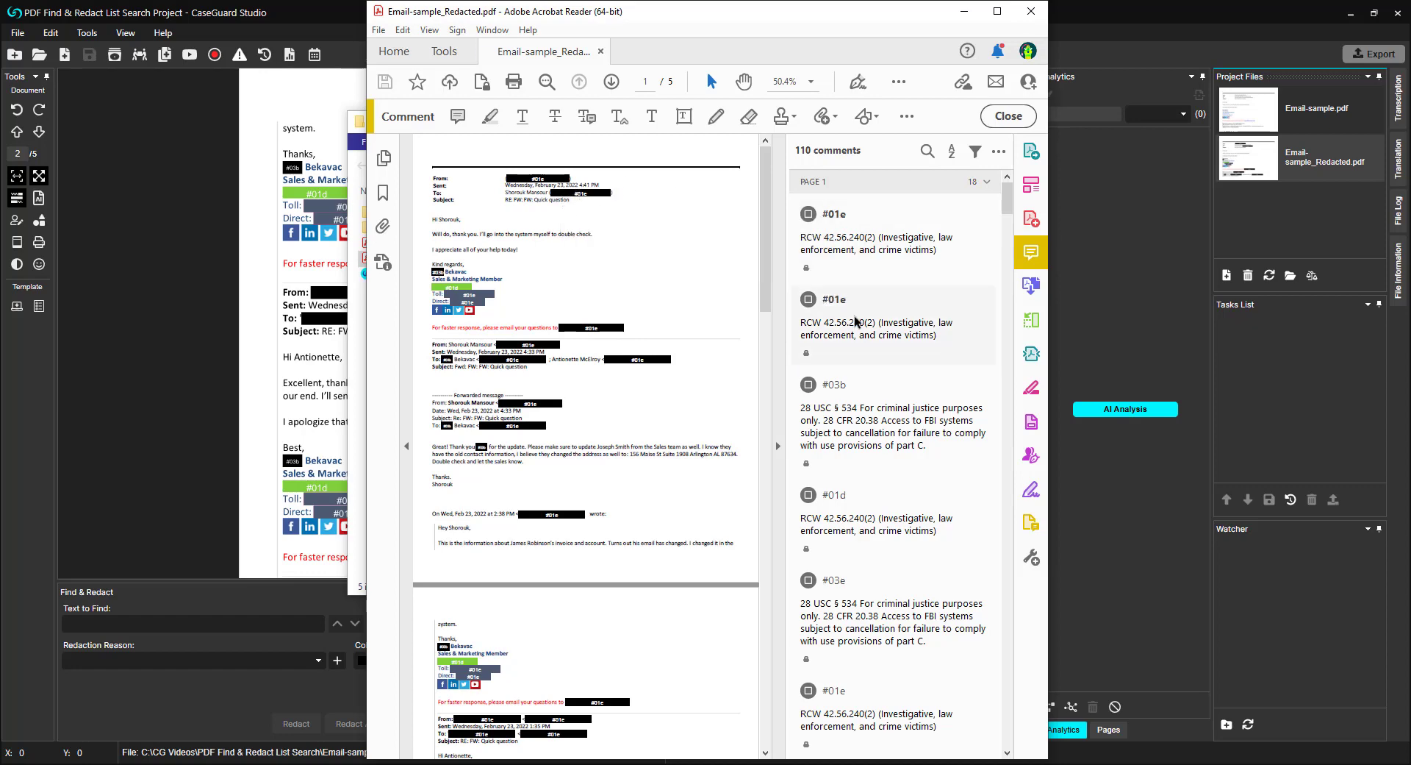
{"action": "scroll", "coordinate": [855, 322], "scroll_direction": "down", "scroll_amount": 5}
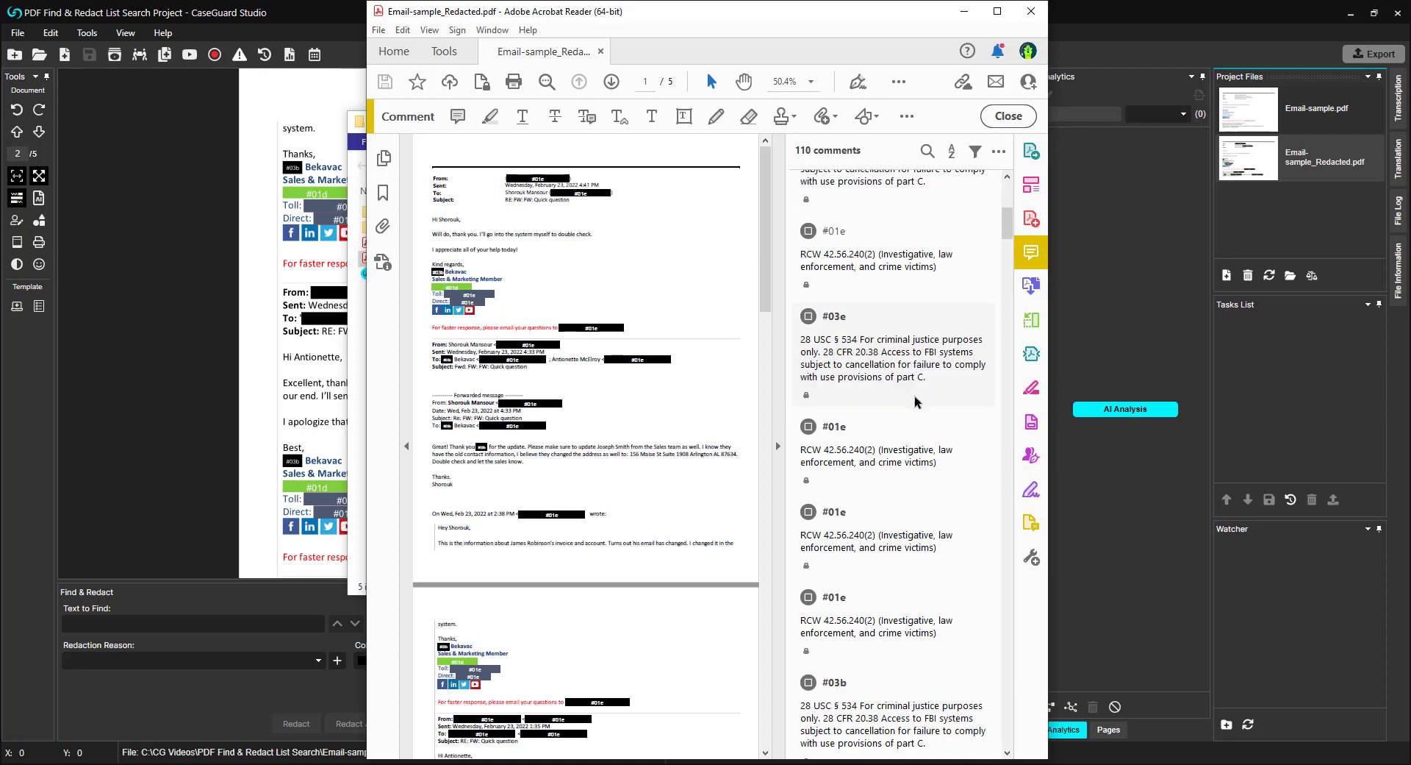
{"action": "left_click", "coordinate": [1031, 11]}
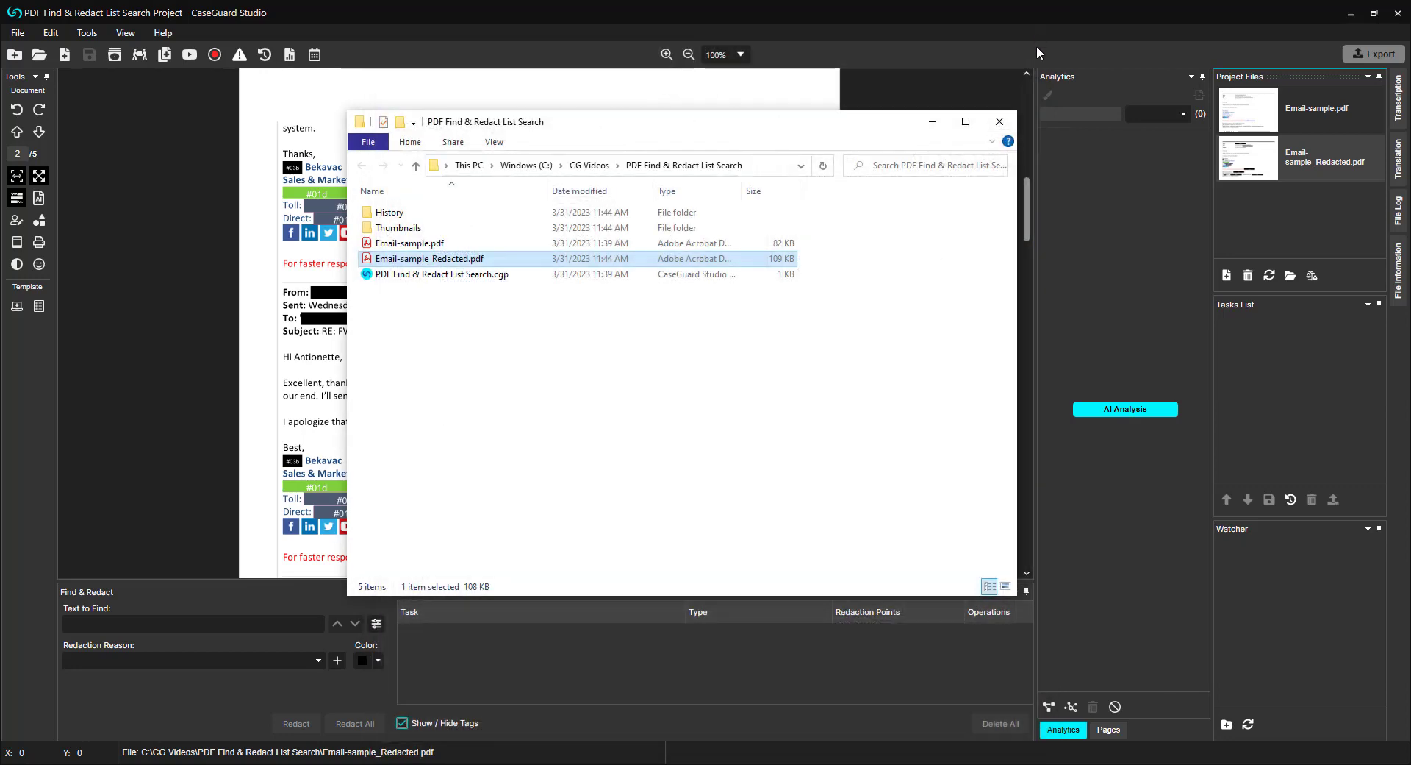
{"action": "left_click", "coordinate": [1000, 122]}
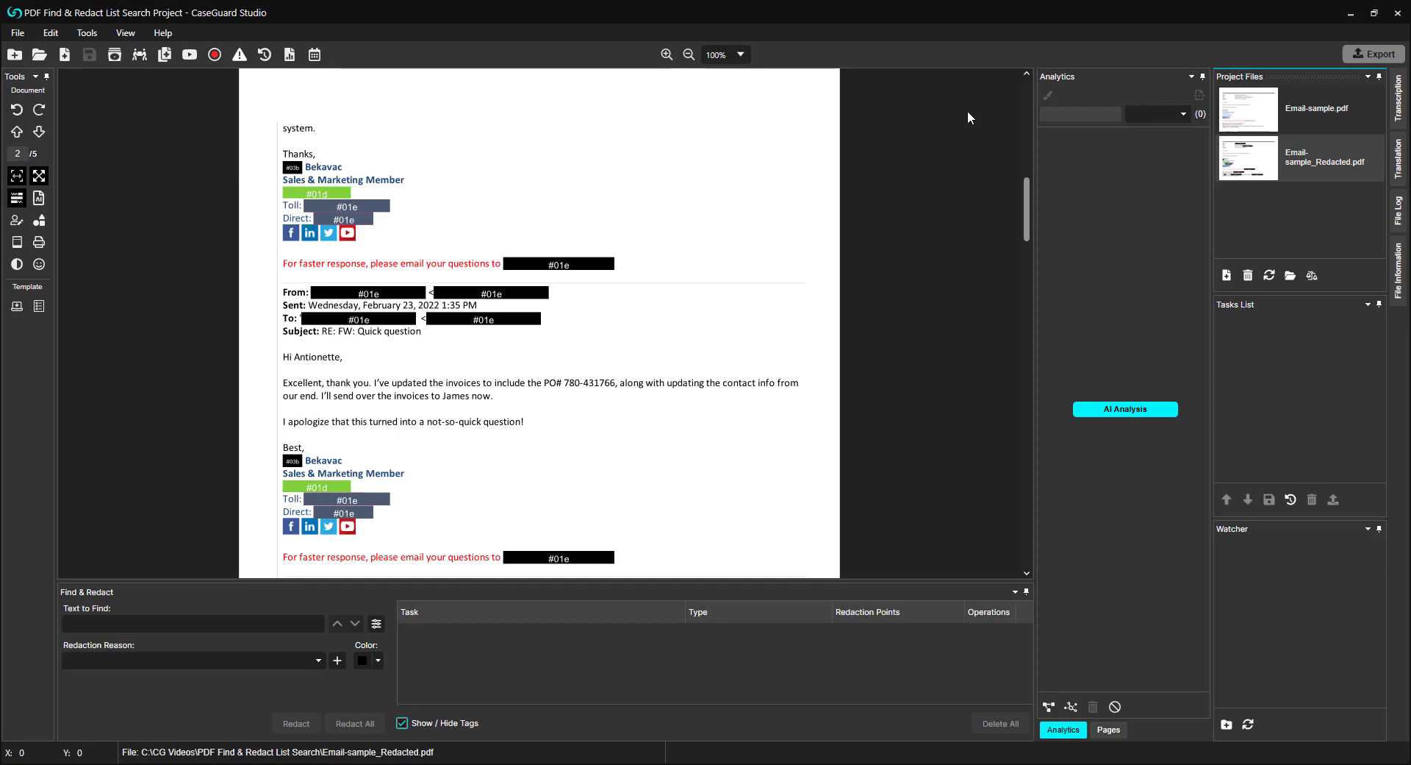
Step: Set up bulk processing with the Redact Document operation for Bank-letter-pdf.pdf, Bank-statements.pdf and Resume.1nr.pdf
{"action": "left_click", "coordinate": [165, 55]}
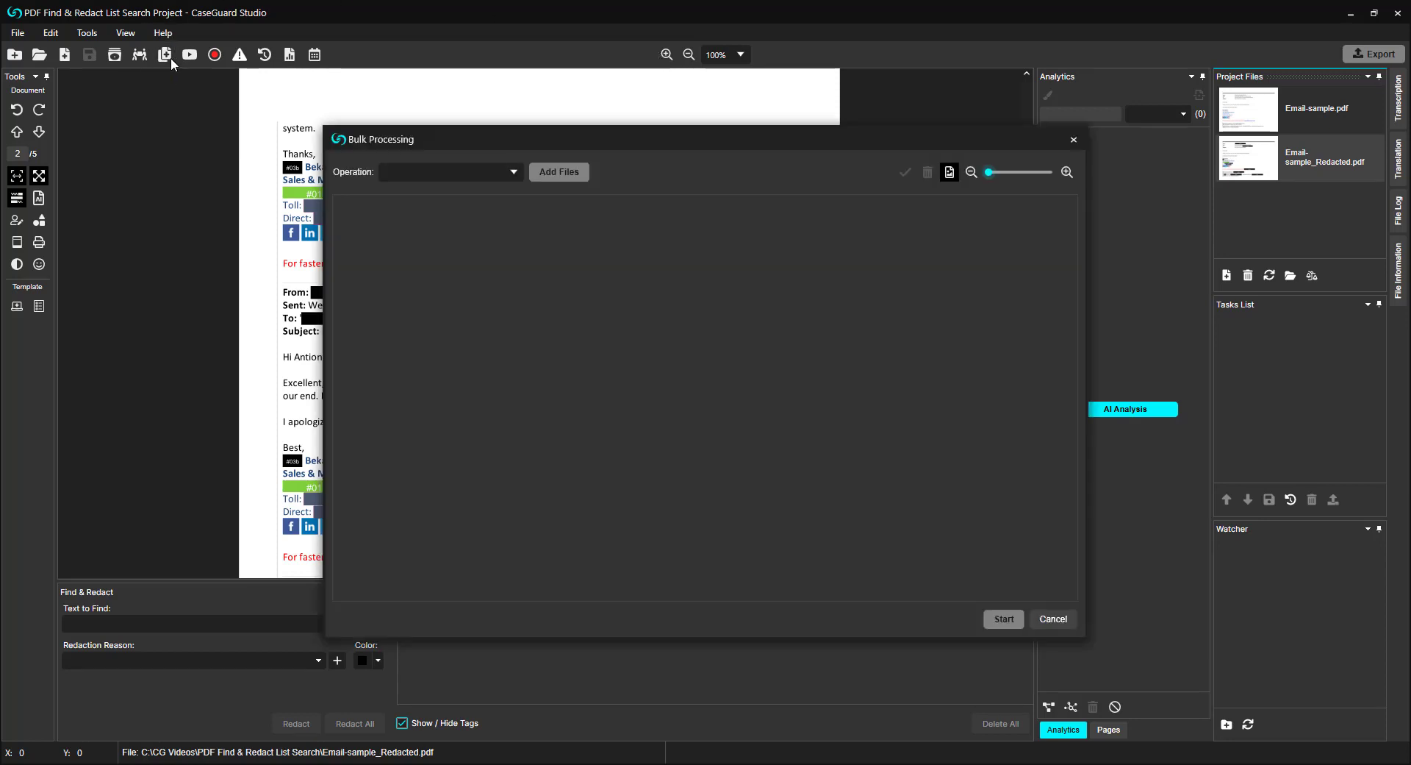
{"action": "left_click", "coordinate": [513, 173]}
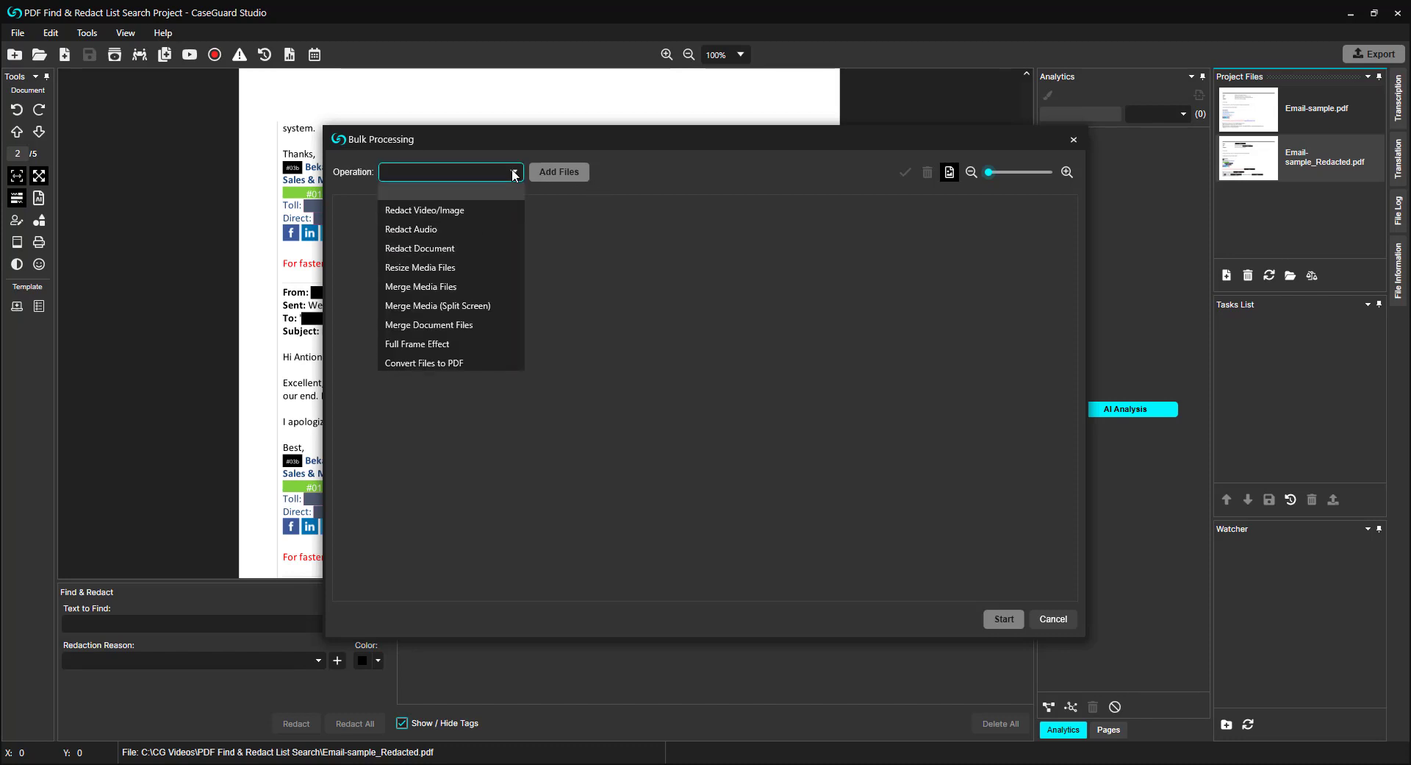
{"action": "left_click", "coordinate": [494, 249]}
{"action": "left_click", "coordinate": [556, 172]}
{"action": "left_click_drag", "start_coordinate": [552, 214], "coordinate": [233, 224]}
{"action": "left_click", "coordinate": [371, 220], "text": "ctrl"}
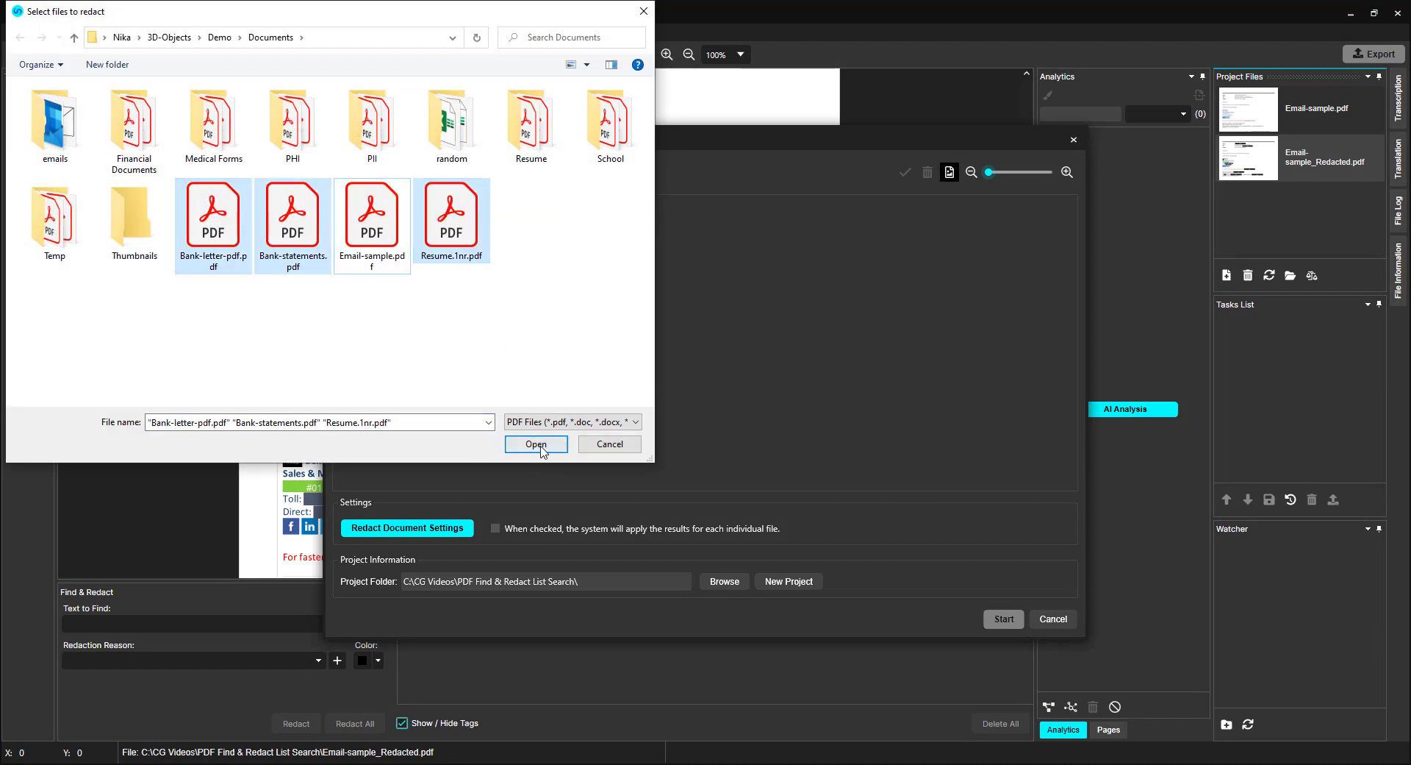
{"action": "left_click", "coordinate": [536, 443]}
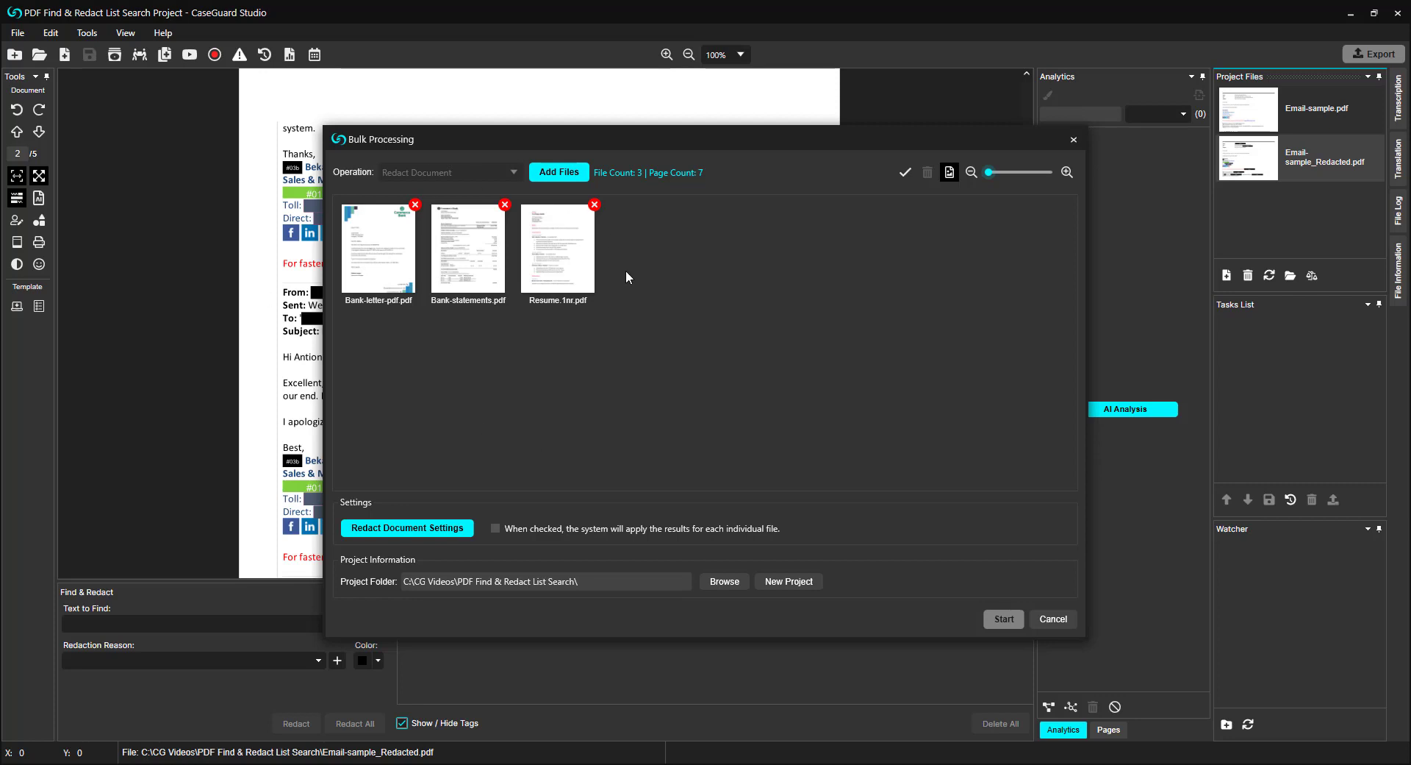
Step: Configure the bulk redaction settings to perform text analysis with the Email & SSN analytics list
{"action": "left_click", "coordinate": [437, 529]}
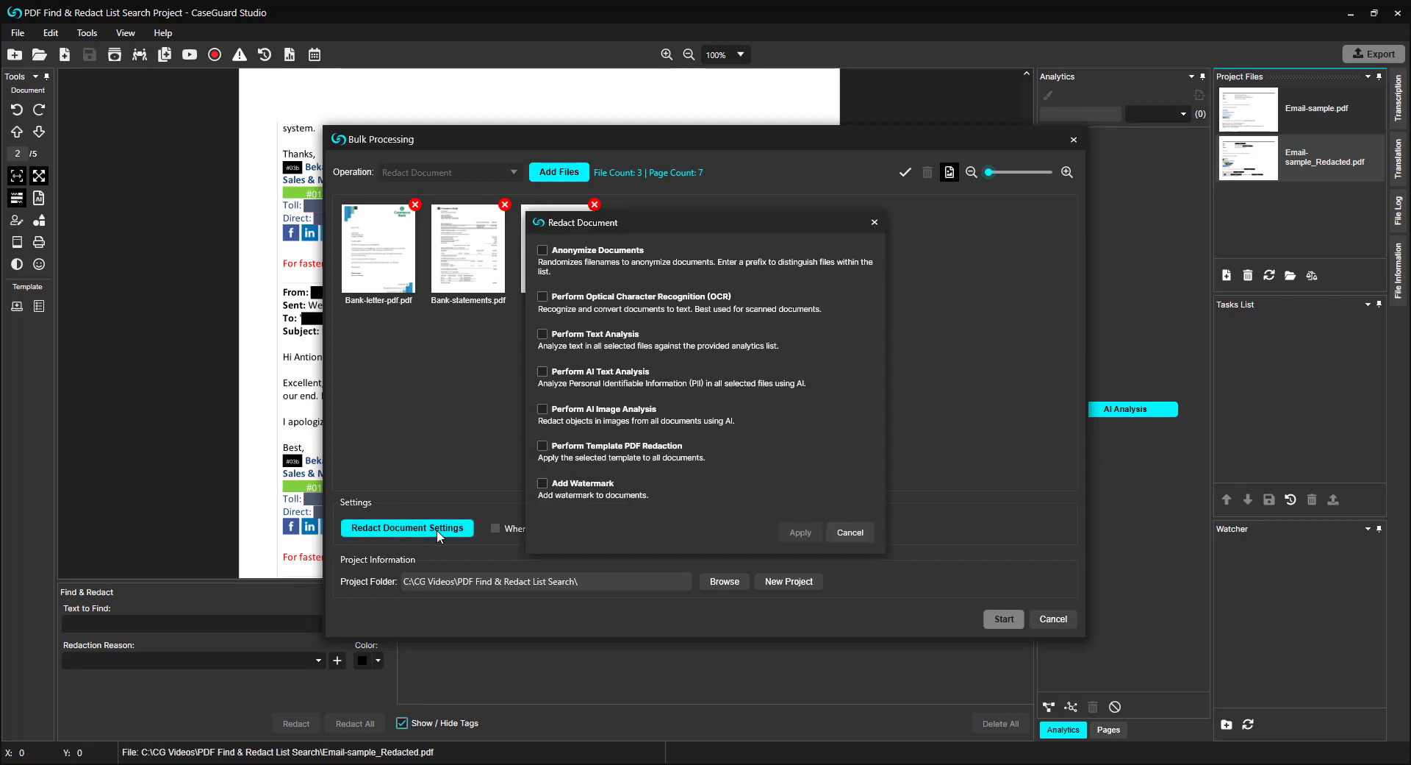
{"action": "left_click", "coordinate": [596, 336]}
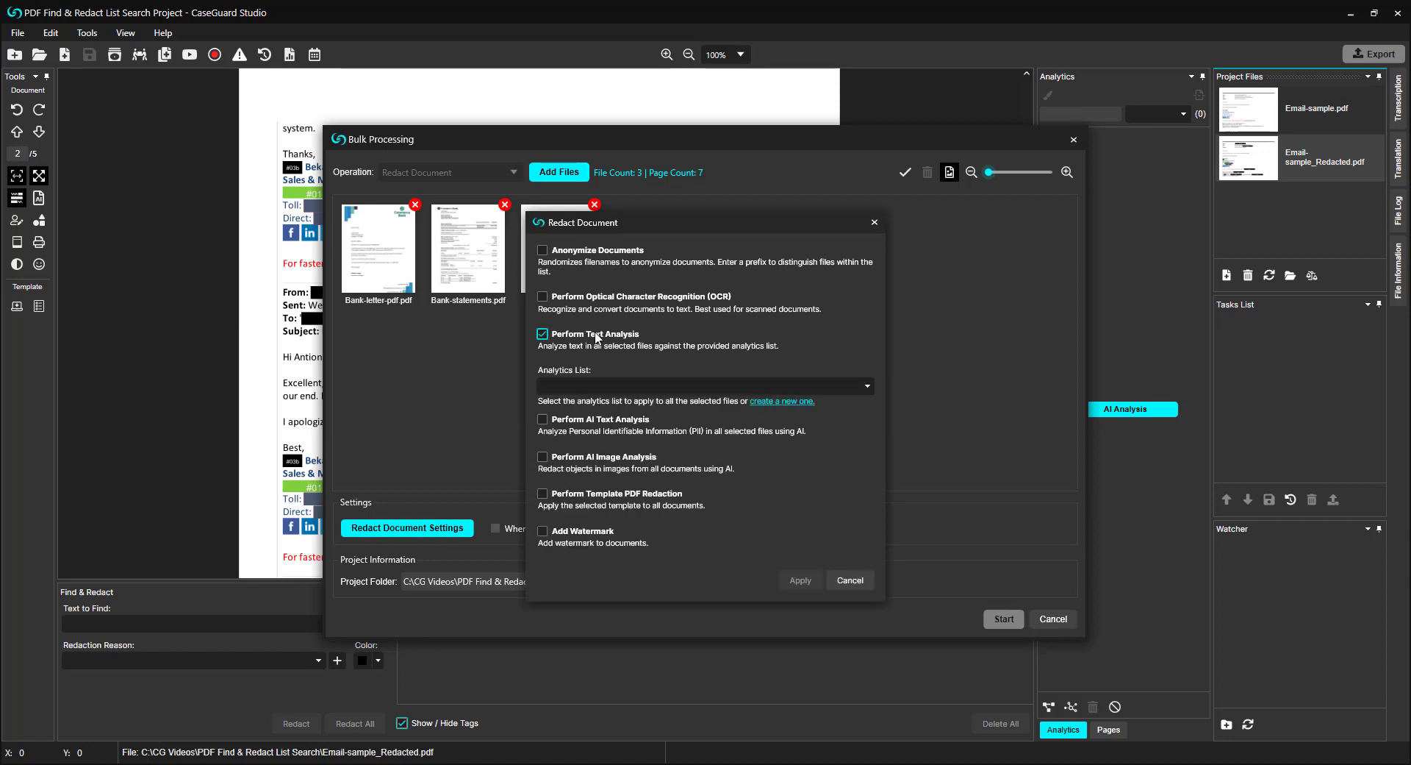
{"action": "left_click", "coordinate": [853, 382]}
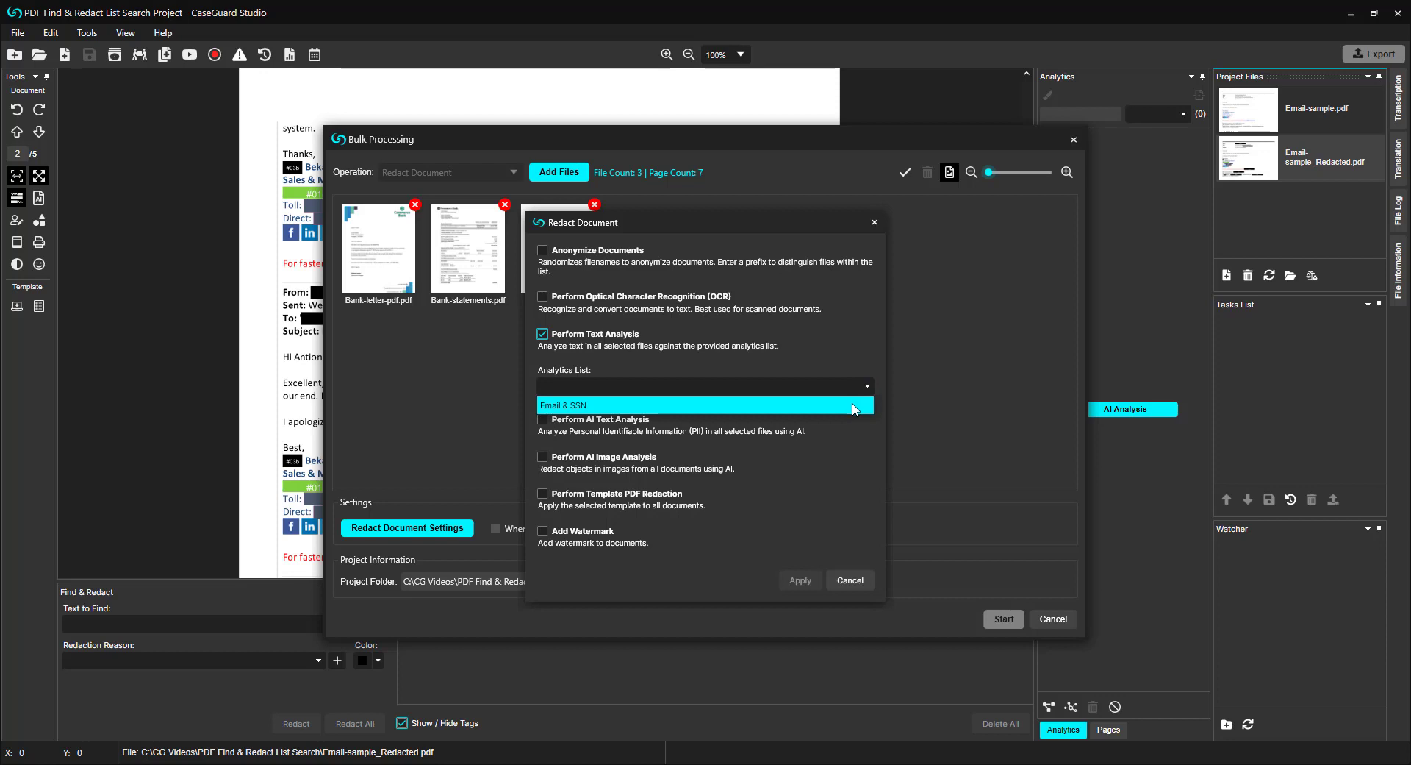
{"action": "left_click", "coordinate": [853, 406]}
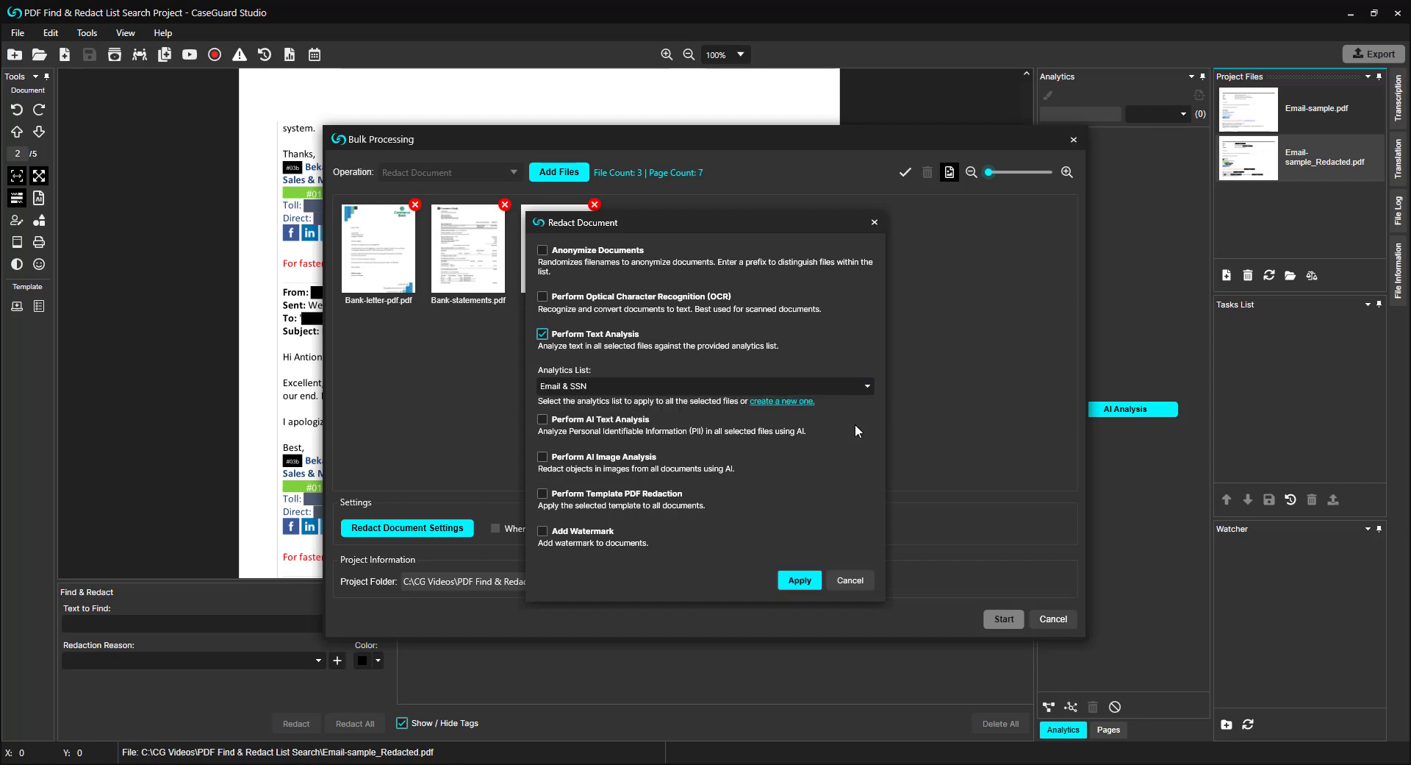
{"action": "left_click", "coordinate": [800, 580]}
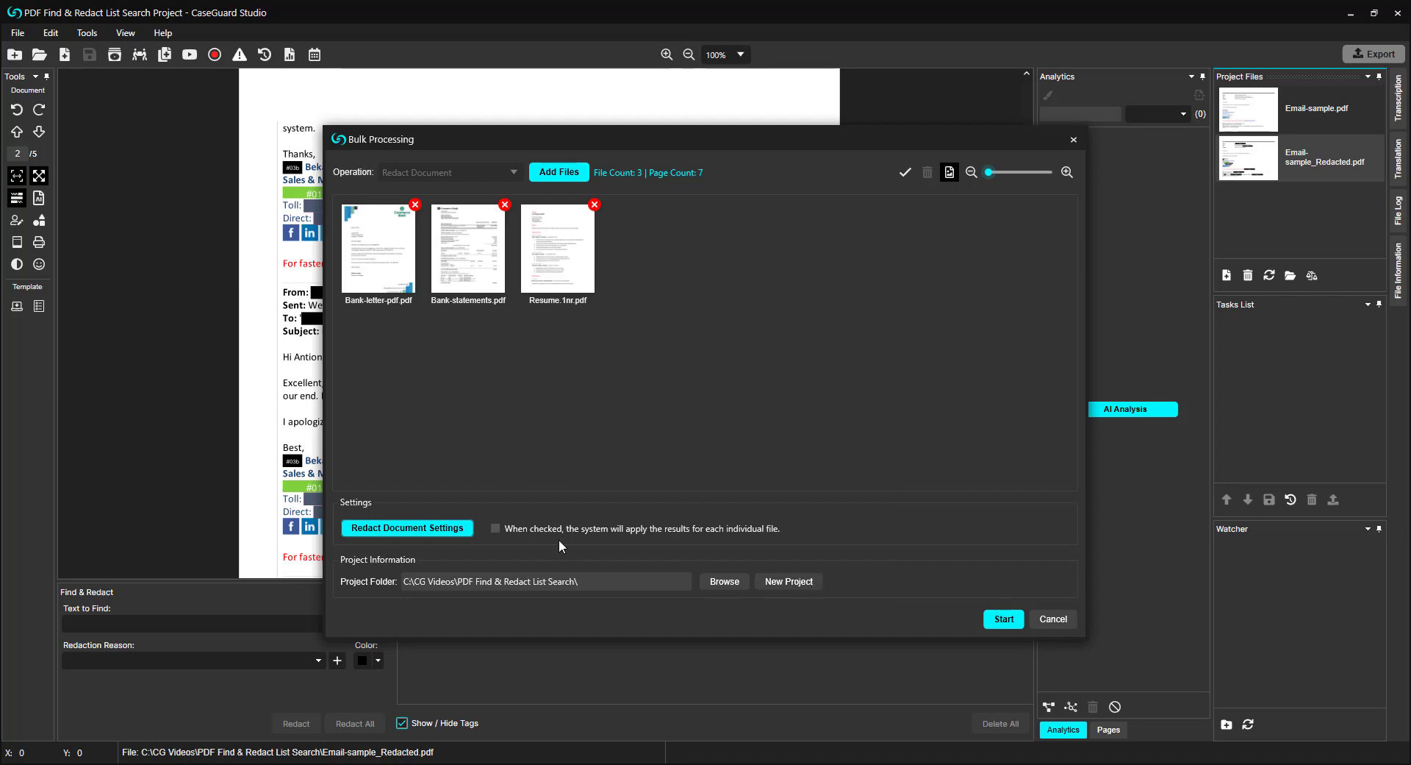
Step: Enable applying the results for each individual file, run the bulk redaction, and check its progress in the scheduled tasks
{"action": "left_click", "coordinate": [496, 529]}
{"action": "left_click", "coordinate": [1014, 619]}
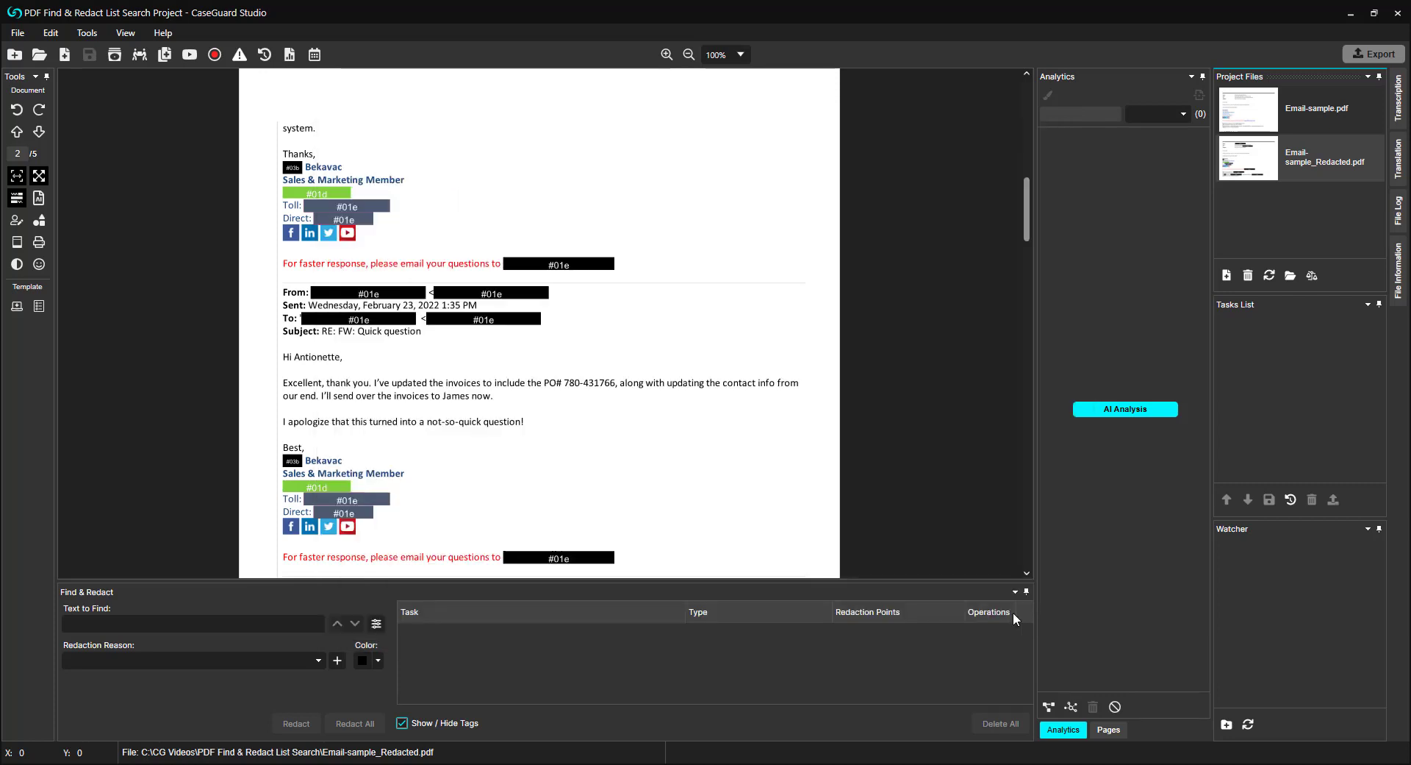
{"action": "scroll", "coordinate": [1026, 425], "scroll_direction": "down", "scroll_amount": 10}
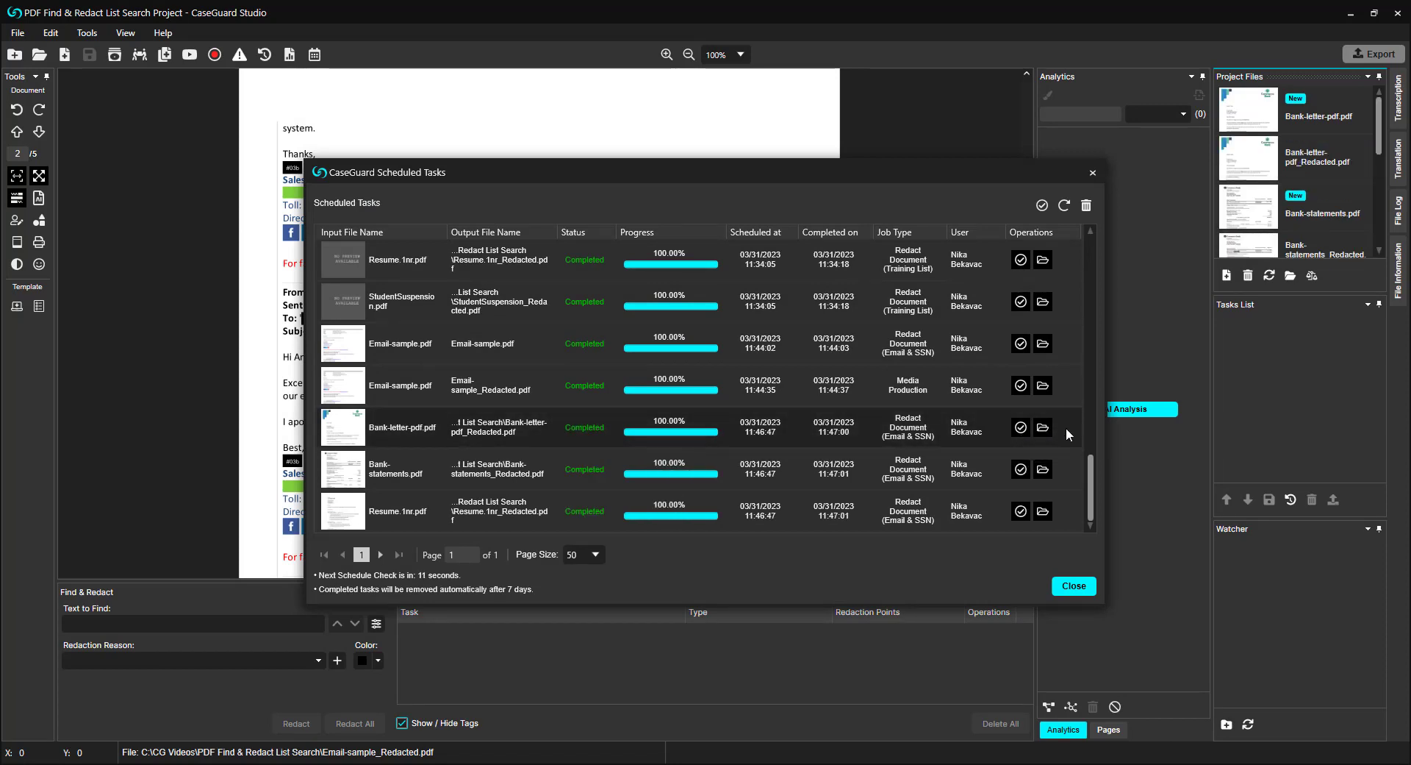
{"action": "left_click", "coordinate": [1093, 172]}
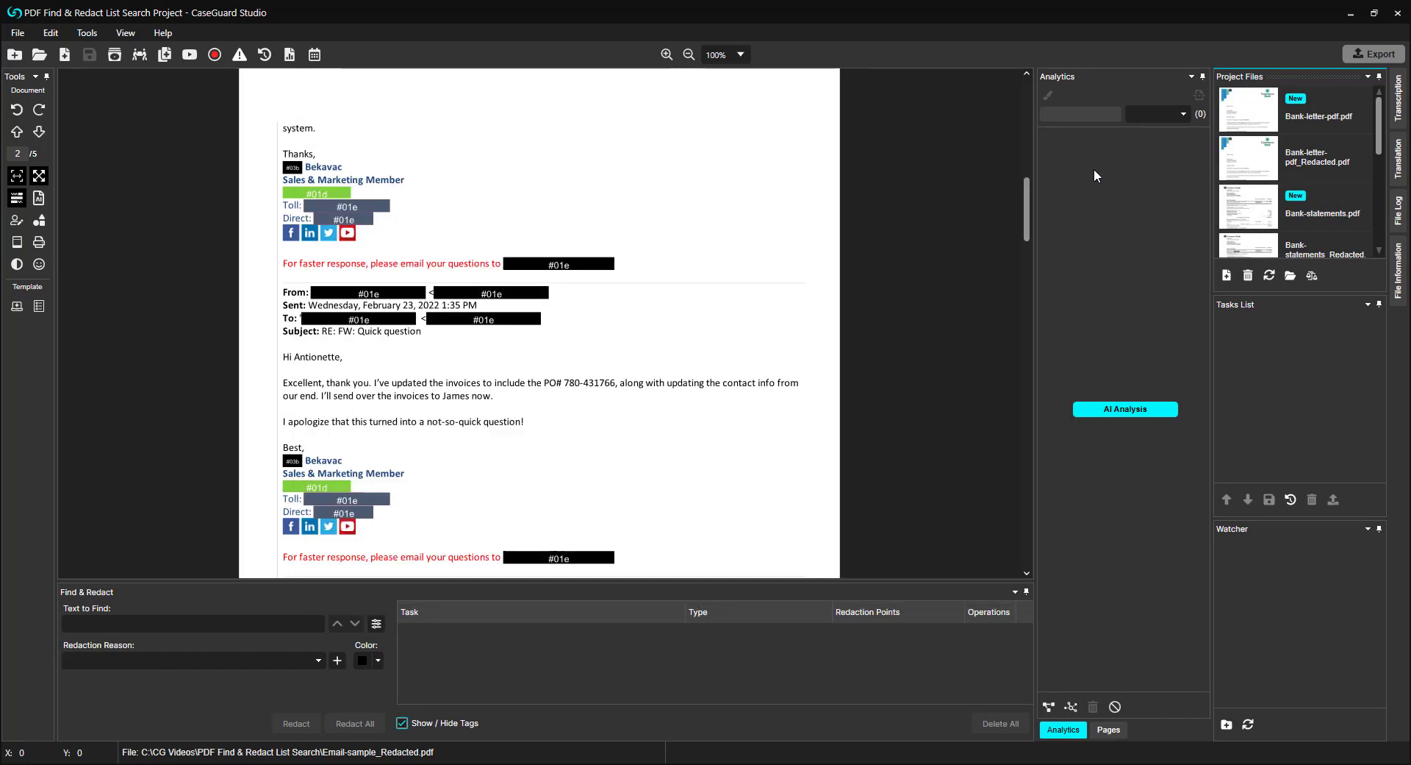
Step: Compare the redaction marks in Bank-letter-pdf.pdf with the finished redactions in Bank-letter-pdf_Redacted.pdf
{"action": "left_click", "coordinate": [1236, 105]}
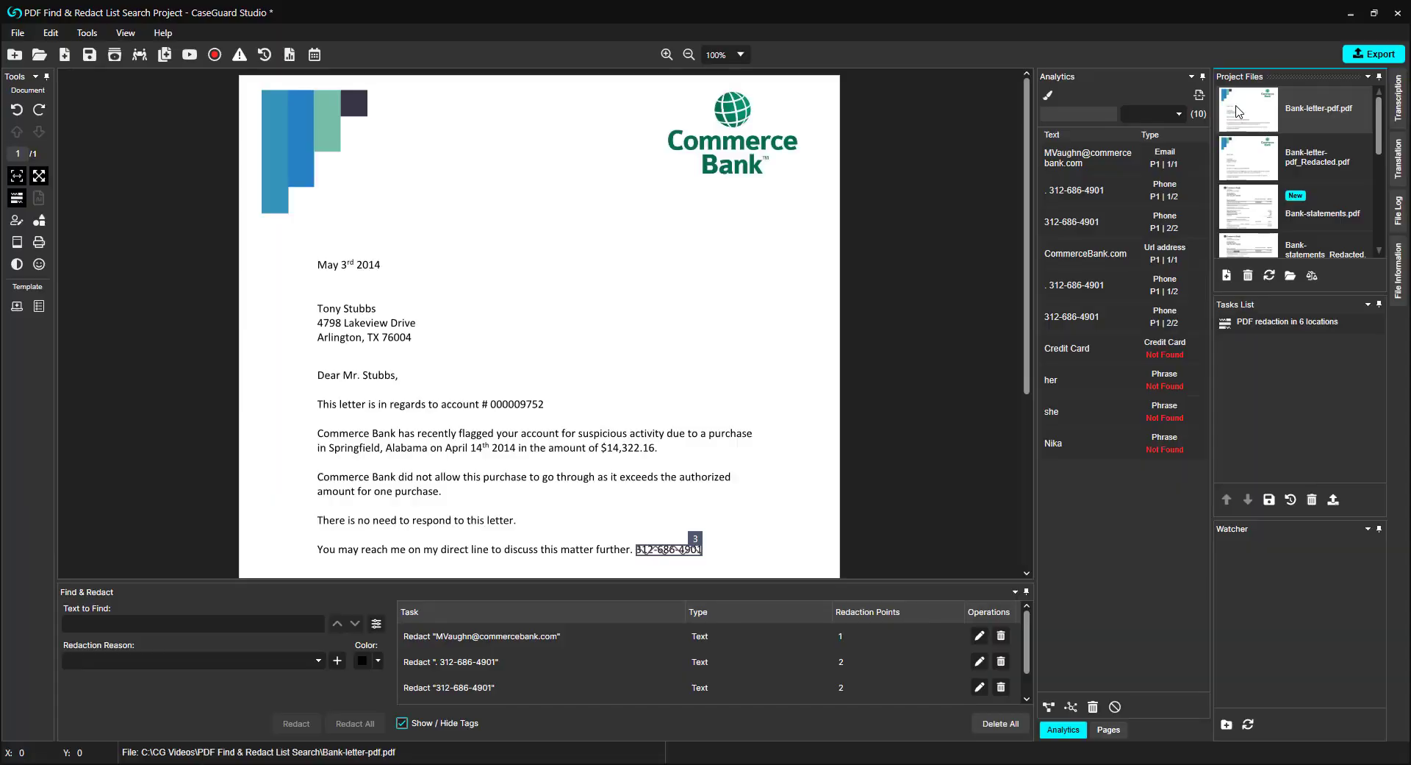
{"action": "left_click", "coordinate": [1248, 161]}
{"action": "left_click", "coordinate": [732, 413]}
{"action": "scroll", "coordinate": [744, 414], "scroll_direction": "down", "scroll_amount": 4}
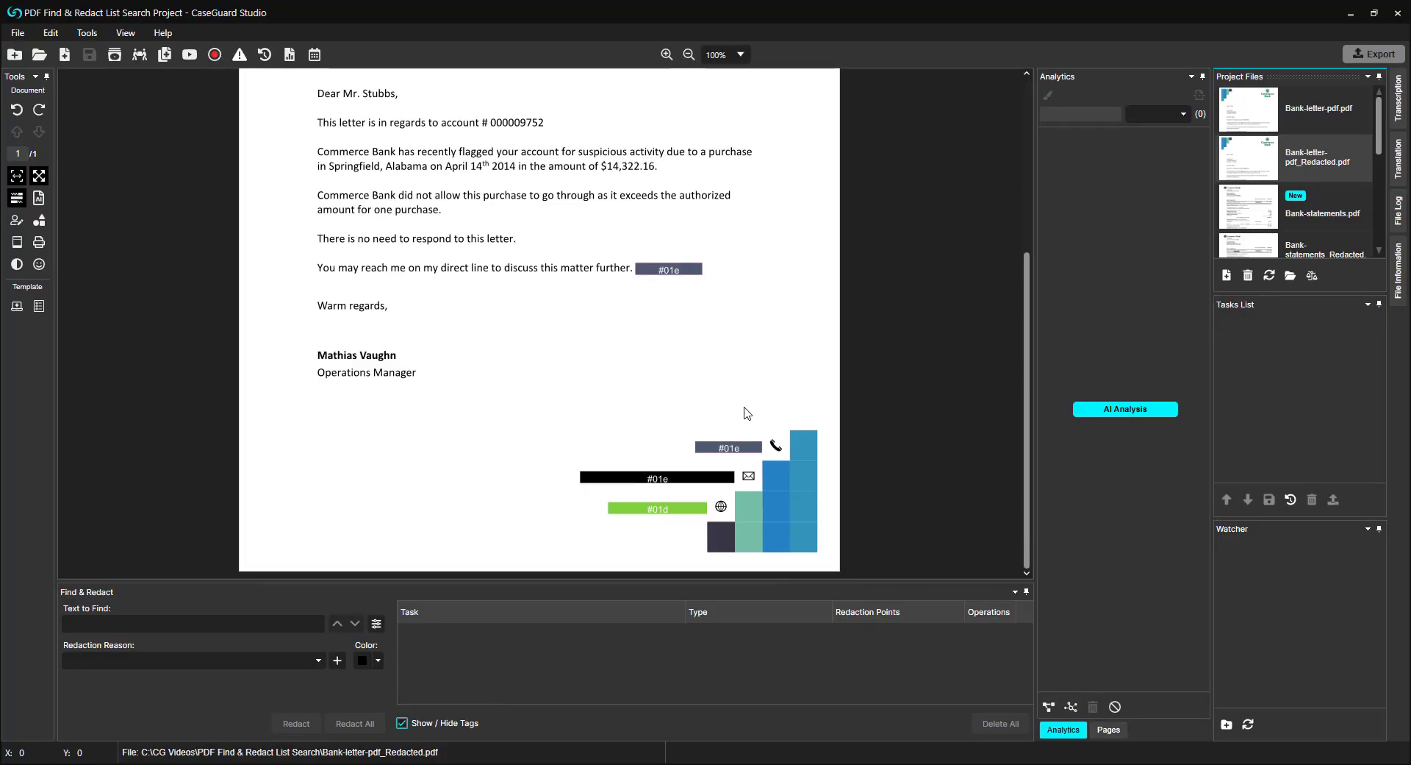
Step: Review the redactions throughout Bank-statements_Redacted.pdf and open Resume.1nr_Redacted.pdf
{"action": "left_click", "coordinate": [1323, 246]}
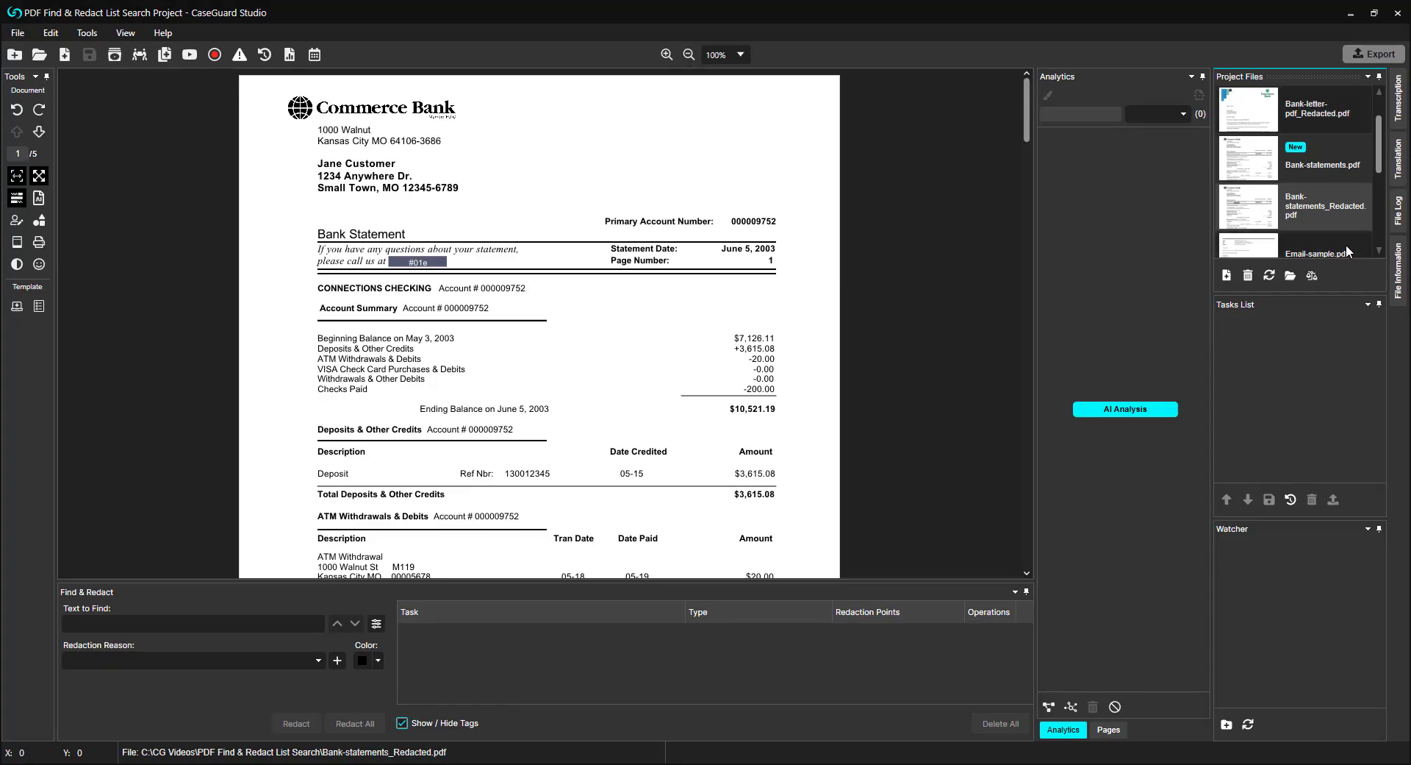
{"action": "scroll", "coordinate": [843, 218], "scroll_direction": "down", "scroll_amount": 2}
{"action": "scroll", "coordinate": [847, 210], "scroll_direction": "up", "scroll_amount": 3}
{"action": "scroll", "coordinate": [847, 209], "scroll_direction": "down", "scroll_amount": 2}
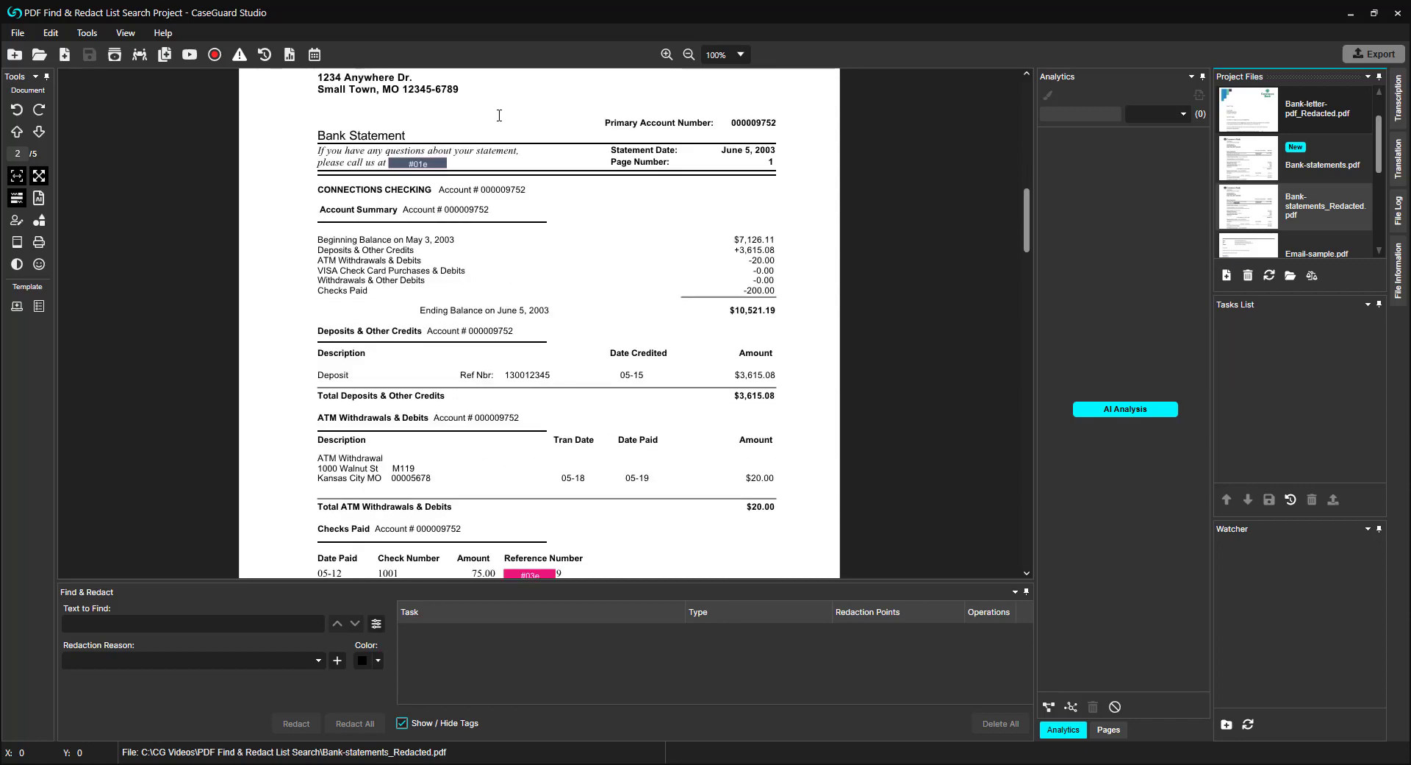
{"action": "scroll", "coordinate": [564, 419], "scroll_direction": "down", "scroll_amount": 10}
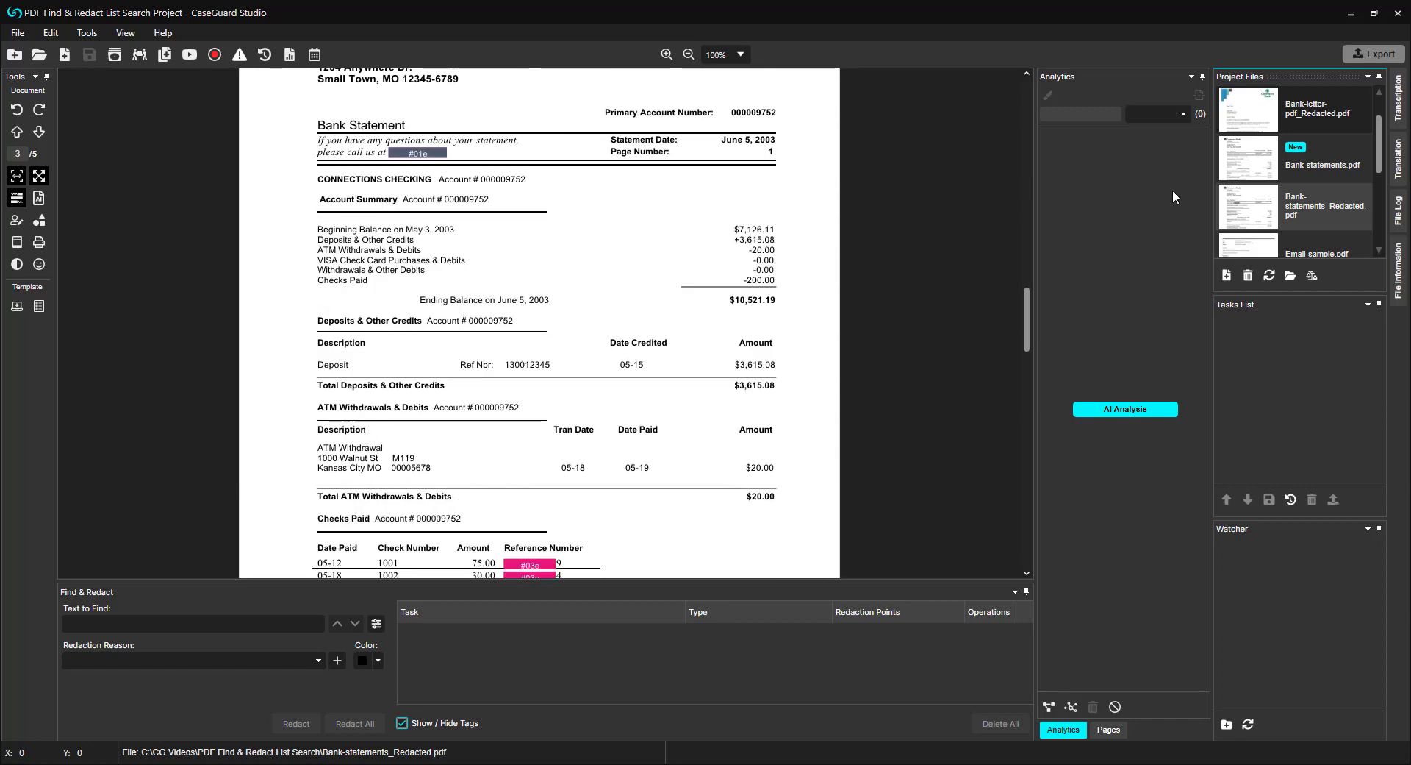
{"action": "scroll", "coordinate": [1272, 195], "scroll_direction": "down", "scroll_amount": 3}
{"action": "scroll", "coordinate": [1298, 206], "scroll_direction": "down", "scroll_amount": 1}
{"action": "left_click", "coordinate": [1298, 206]}
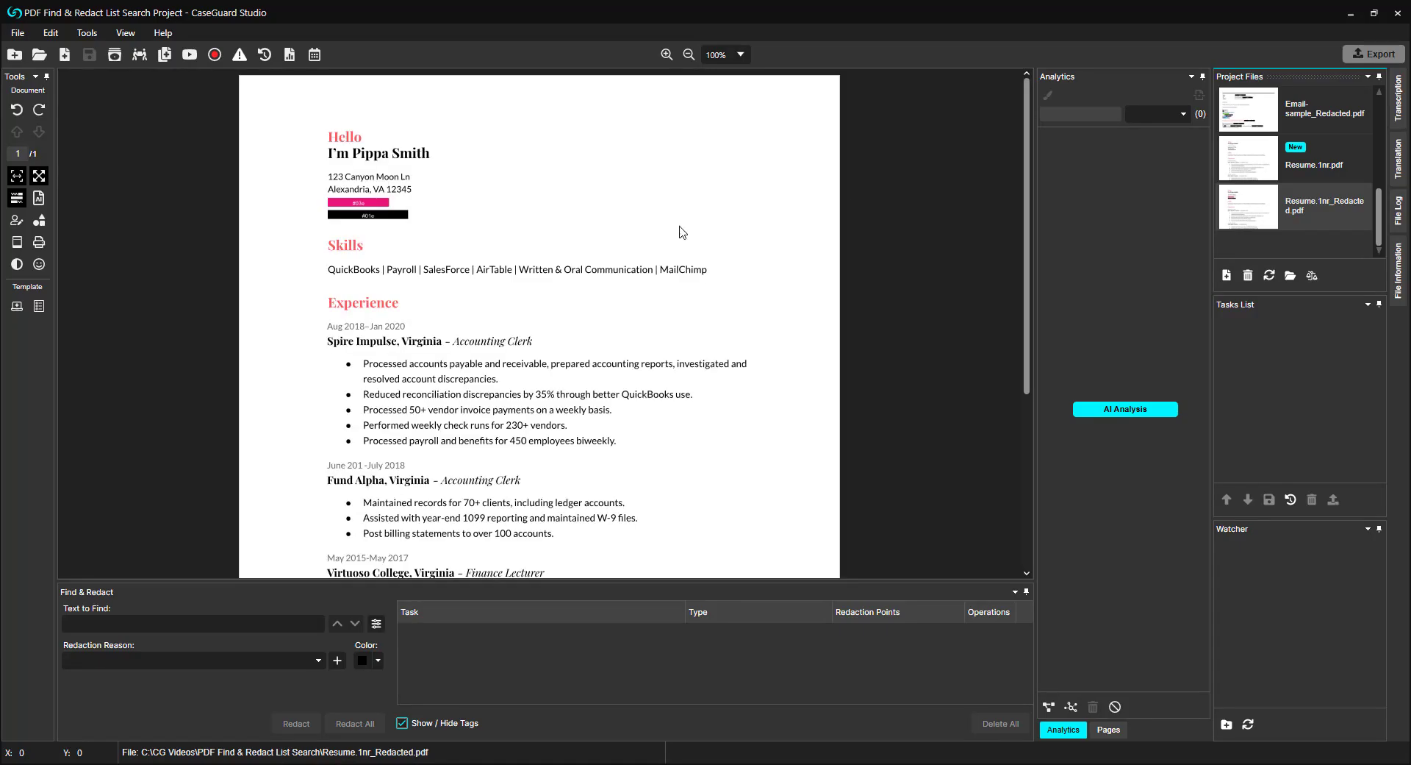